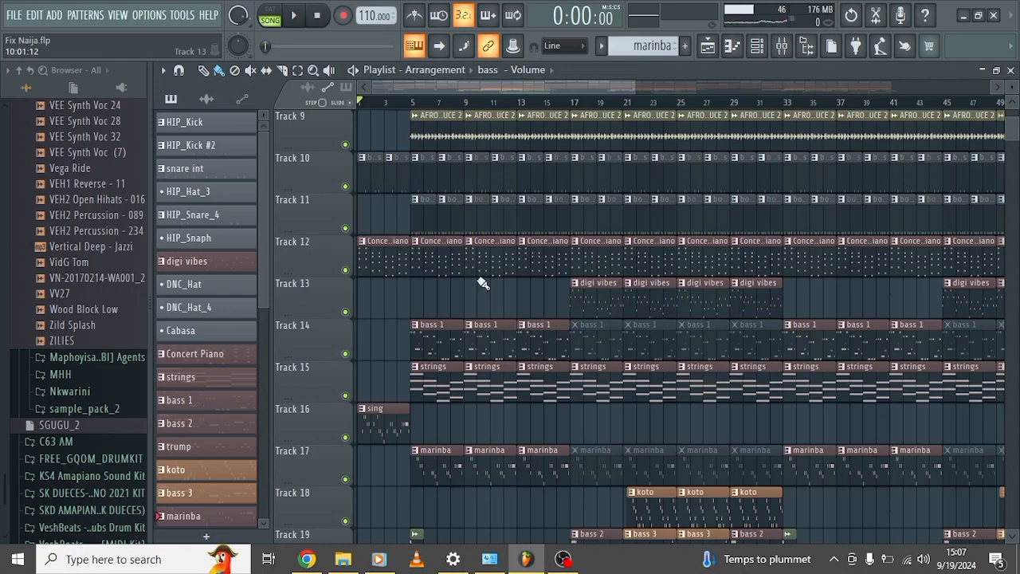
Look over the tracks and patterns of the Fix Naija arrangement in the playlist.
scroll(483, 282, down, 5)
scroll(483, 282, up, 4)
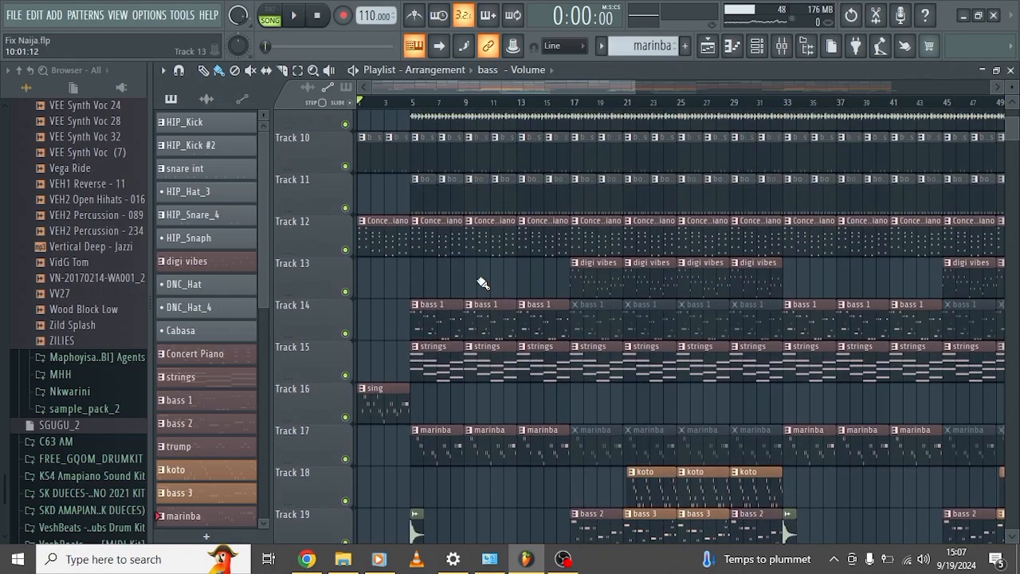
scroll(483, 282, up, 3)
scroll(483, 282, down, 4)
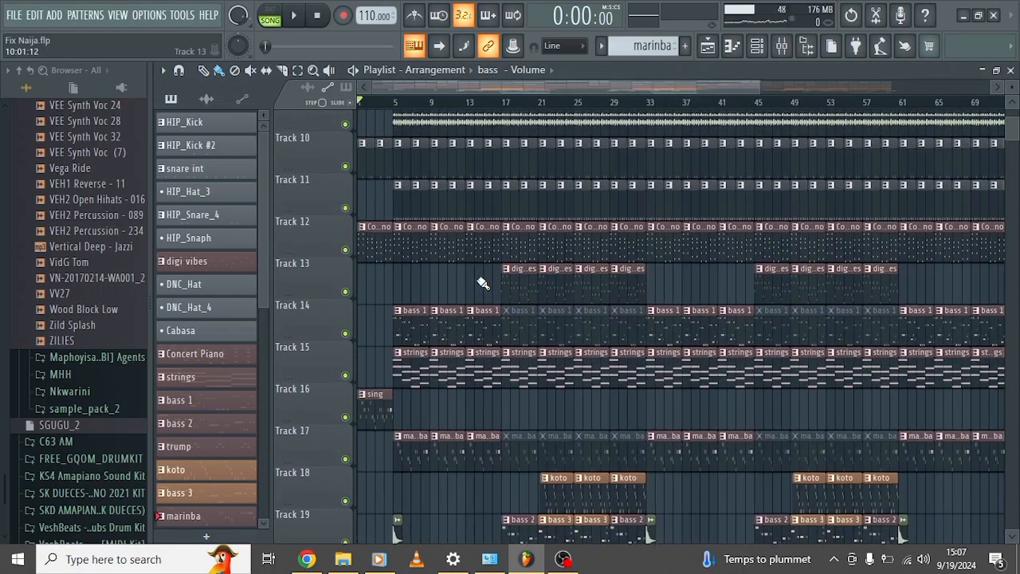
scroll(483, 282, up, 7)
scroll(483, 282, up, 2)
scroll(408, 169, up, 3)
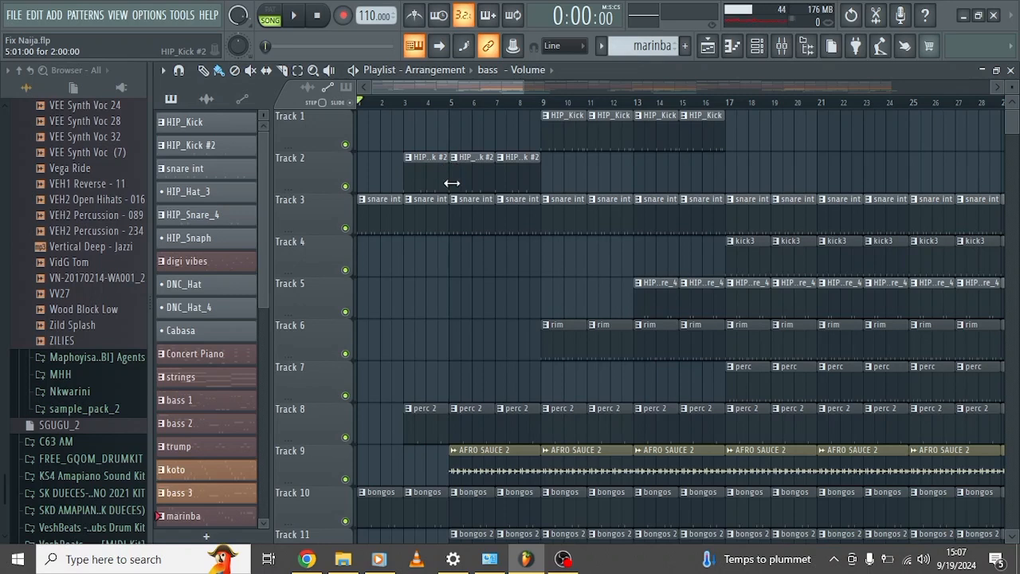
Audition the HIP_Kick #2 pattern from Track 2 in the piano roll, and return to the playlist.
click(426, 177)
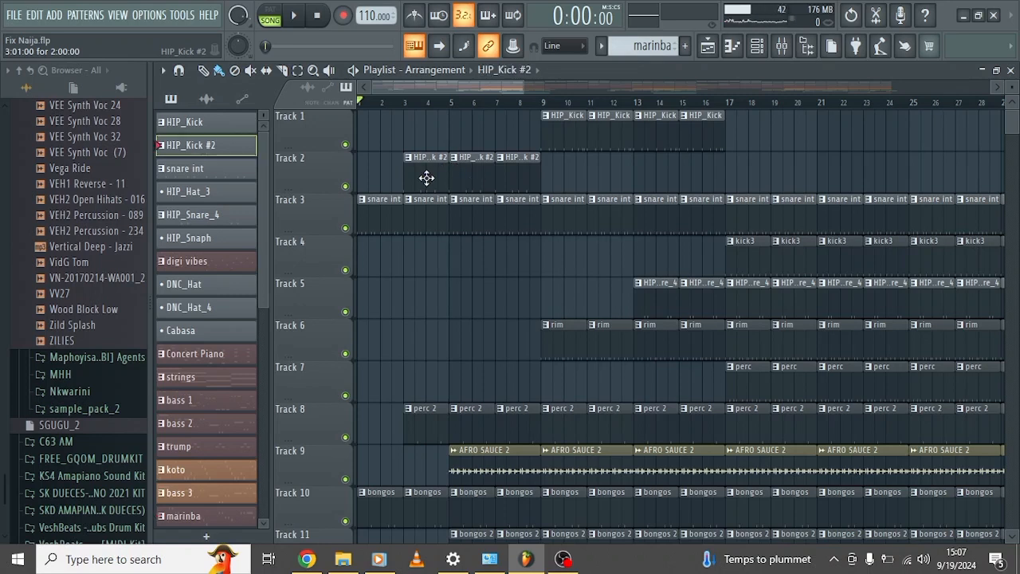
double_click(427, 177)
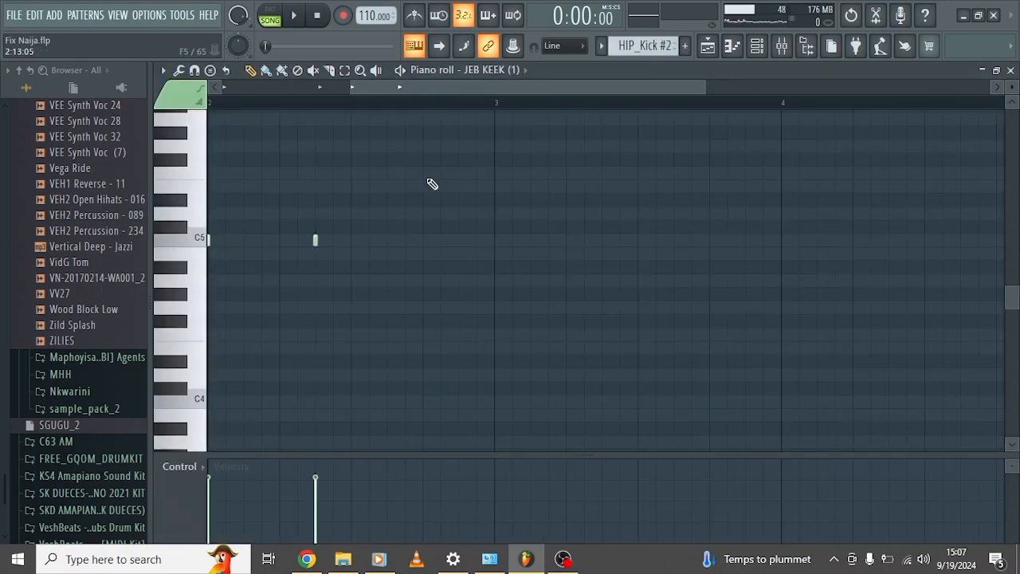
click(401, 71)
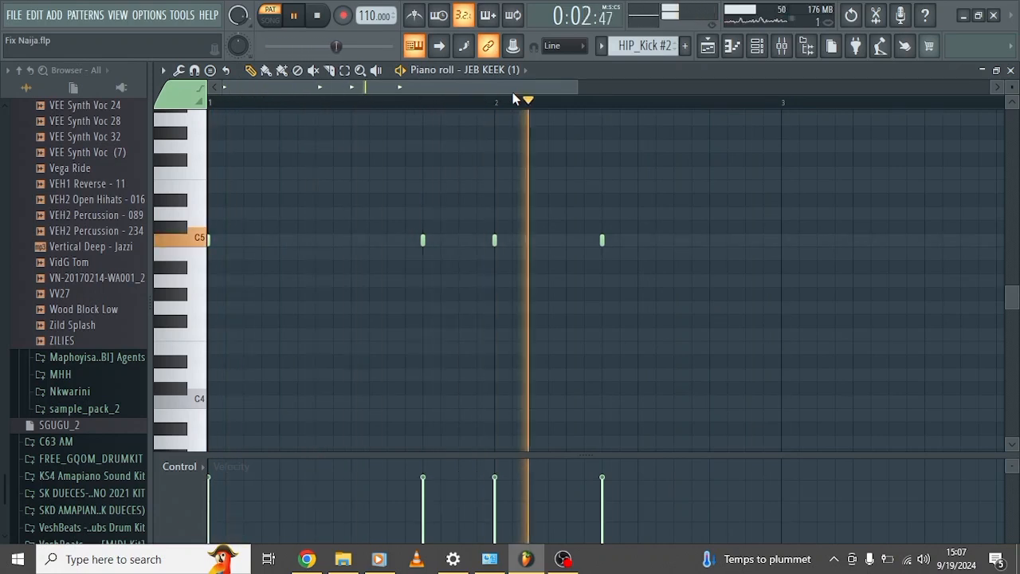
key(space)
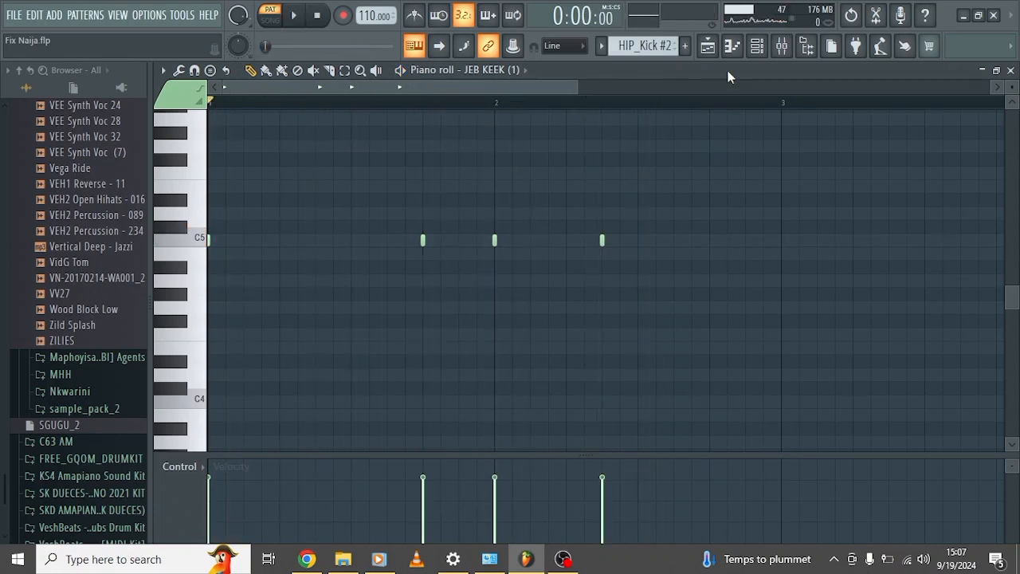
click(709, 47)
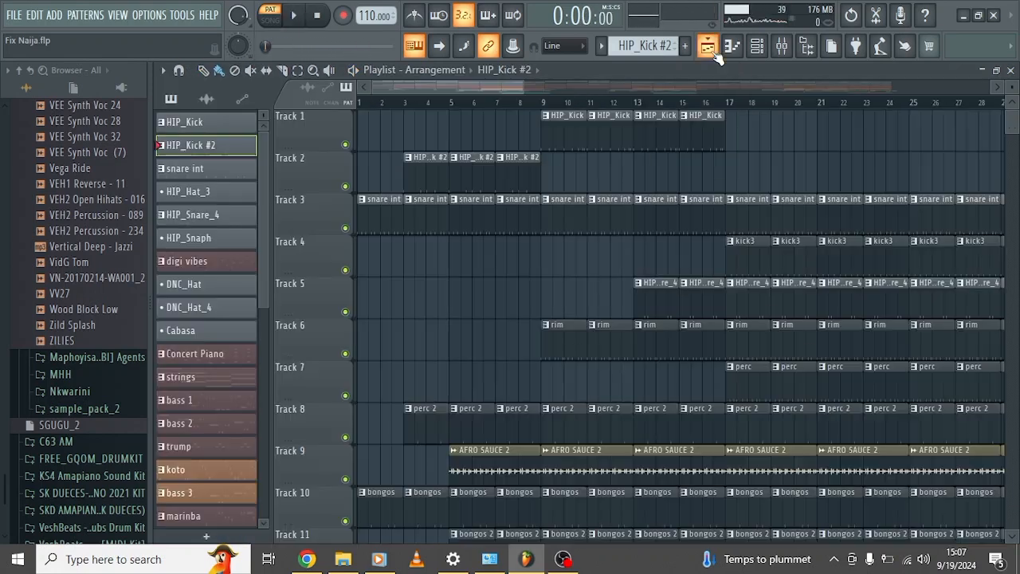
Audition the HIP_Kick pattern from Track 1 in the piano roll, and return to the playlist.
double_click(558, 137)
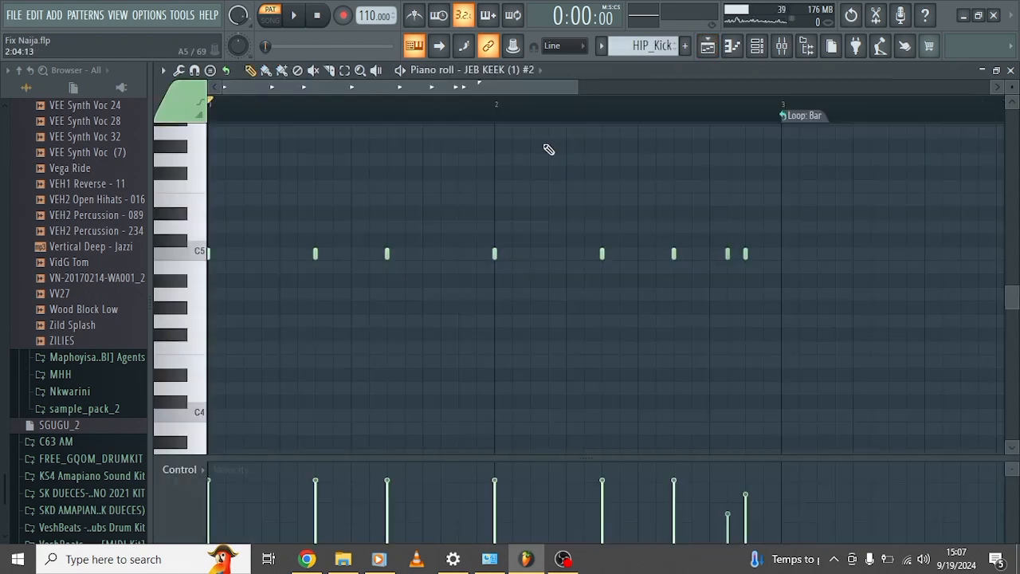
click(401, 70)
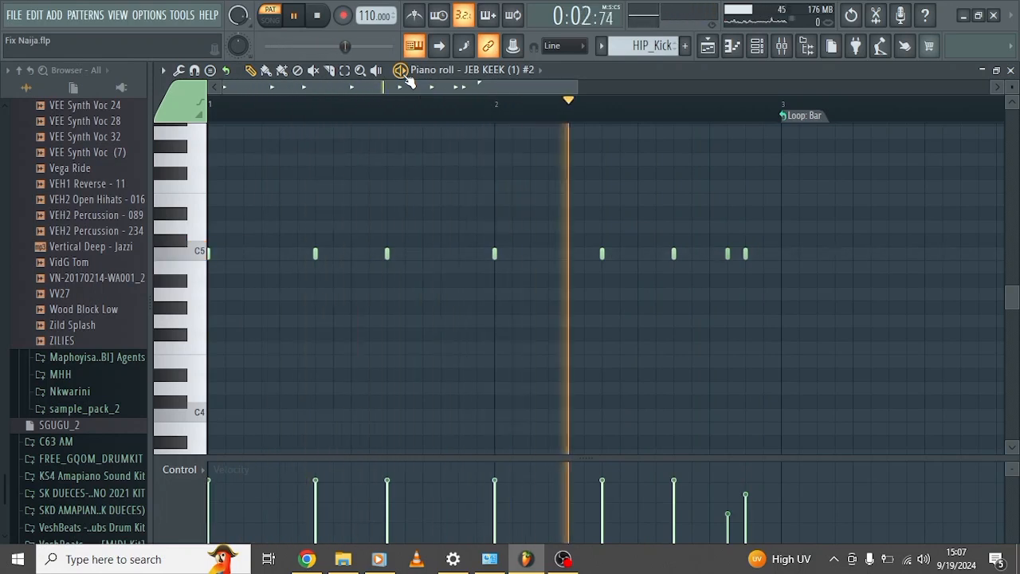
key(space)
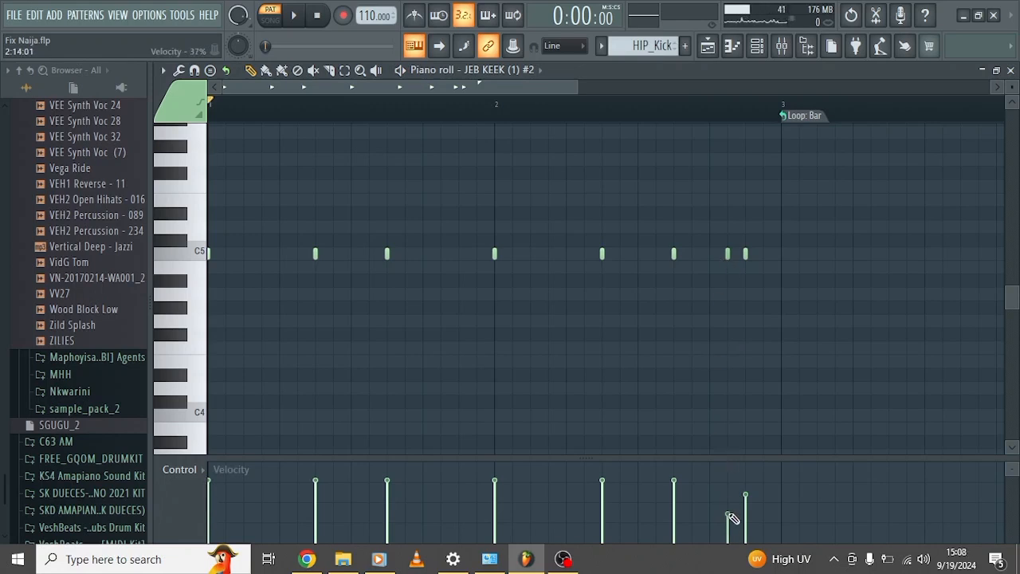
click(708, 48)
Audition the kick3 pattern from Track 4 in the piano roll, and return to the playlist.
scroll(631, 252, right, 5)
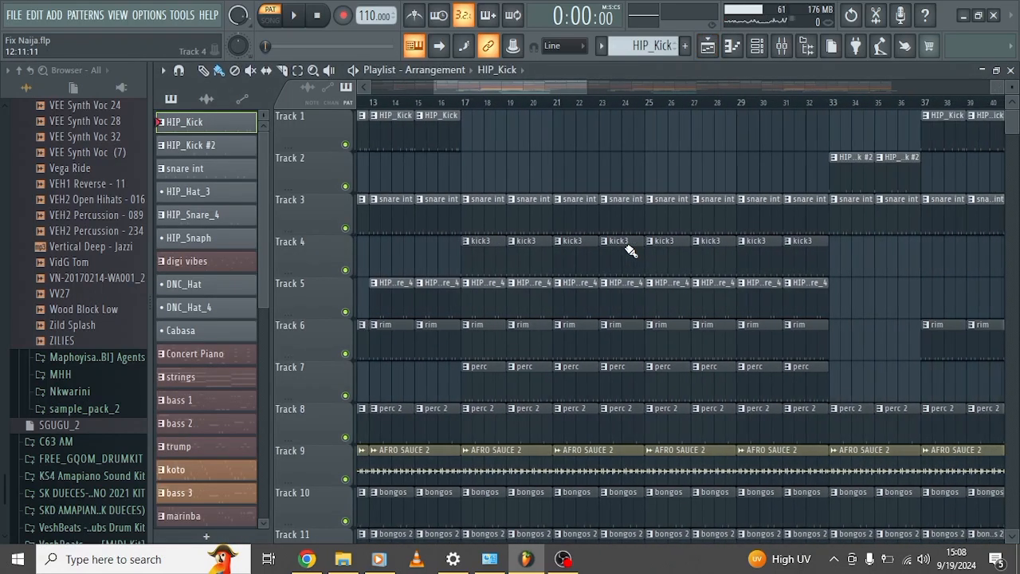
scroll(630, 252, right, 5)
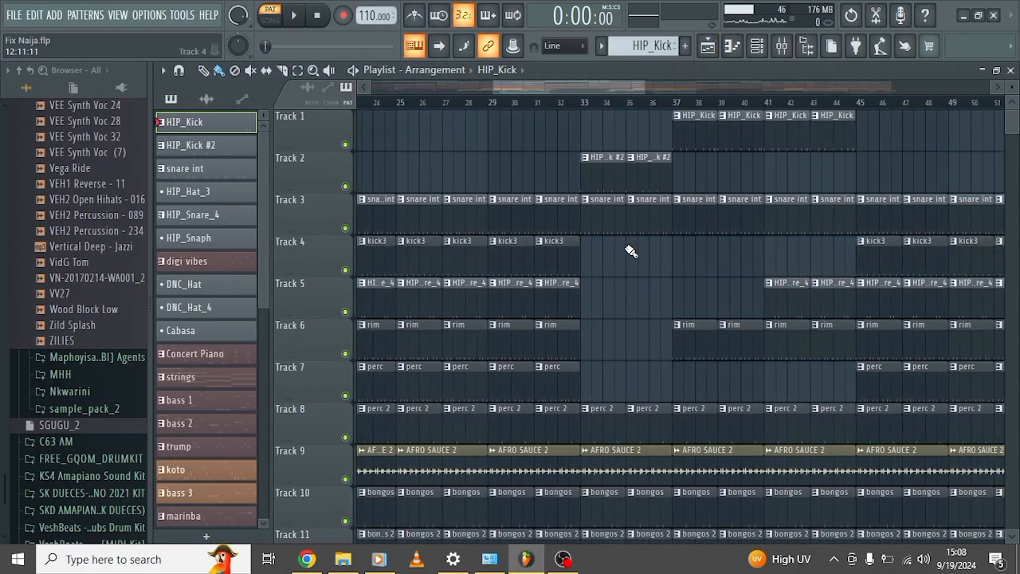
scroll(630, 252, right, 5)
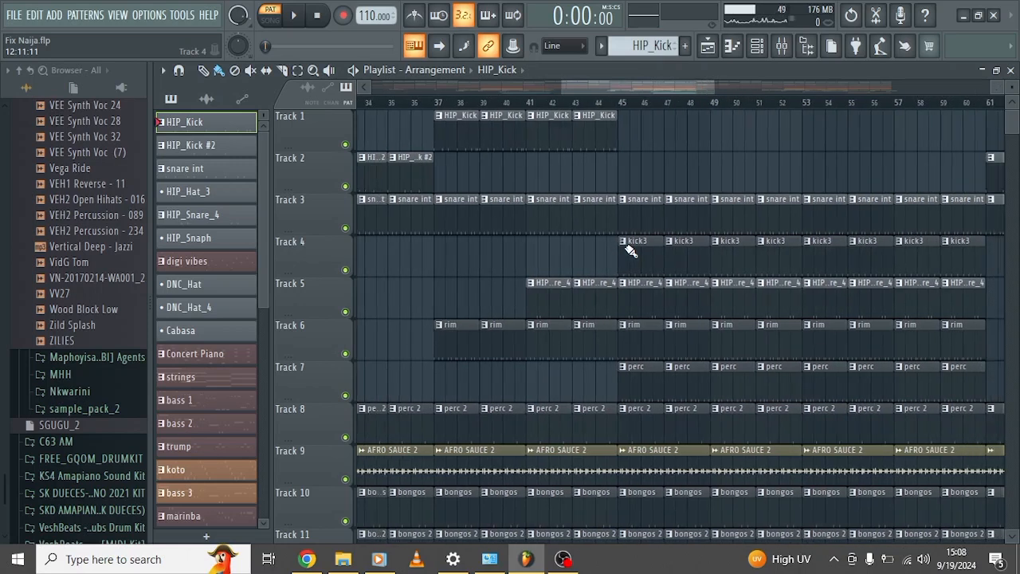
double_click(569, 266)
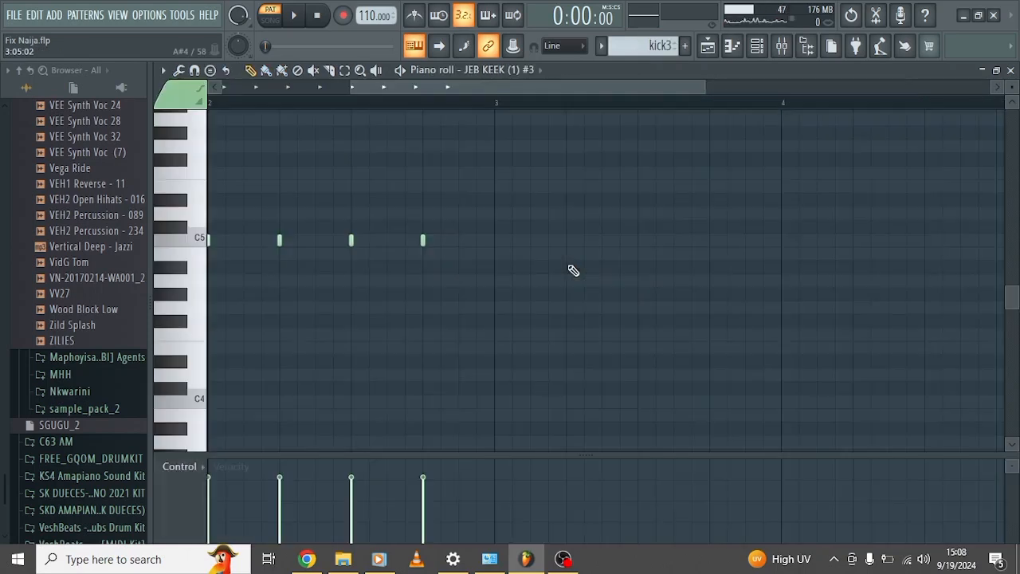
drag(541, 89, 337, 130)
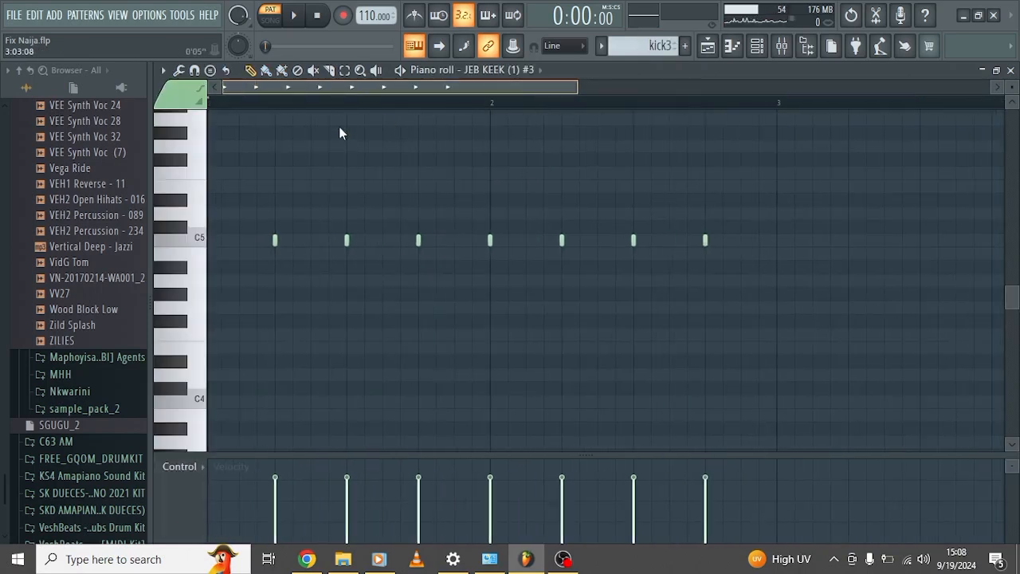
click(401, 72)
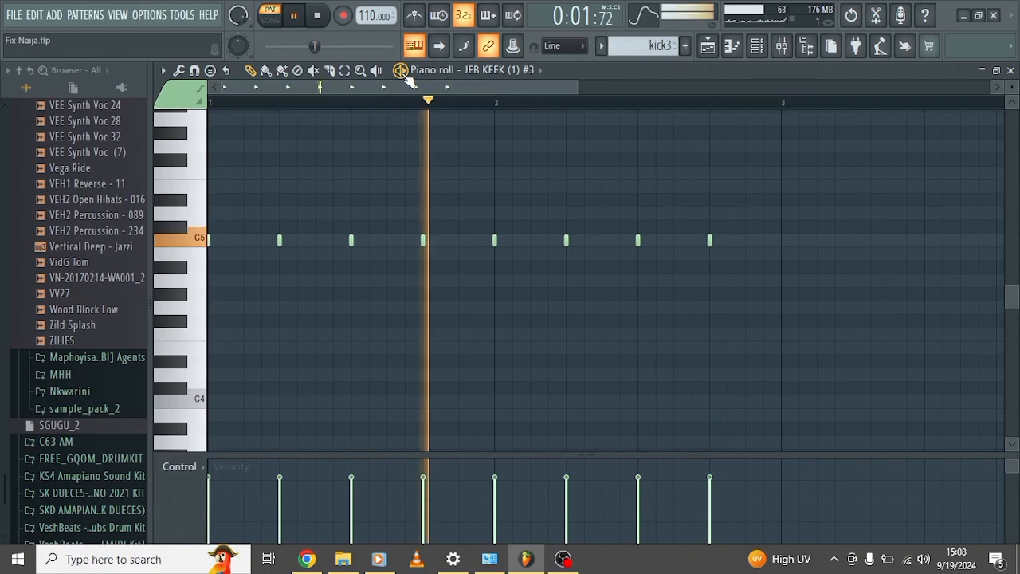
key(space)
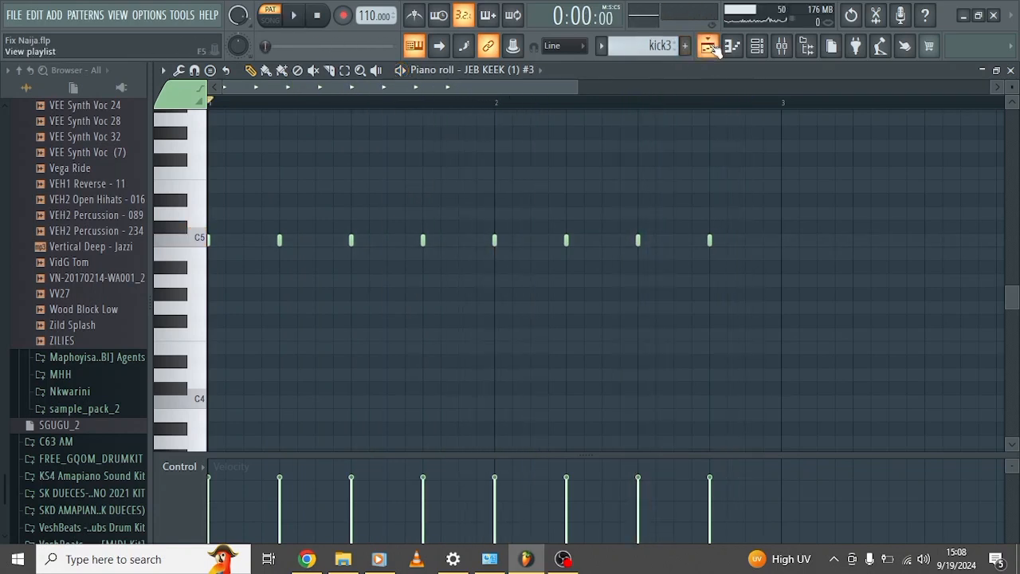
click(708, 46)
Audition the snare int pattern from Track 3 in the piano roll, and return to the playlist.
scroll(491, 281, up, 12)
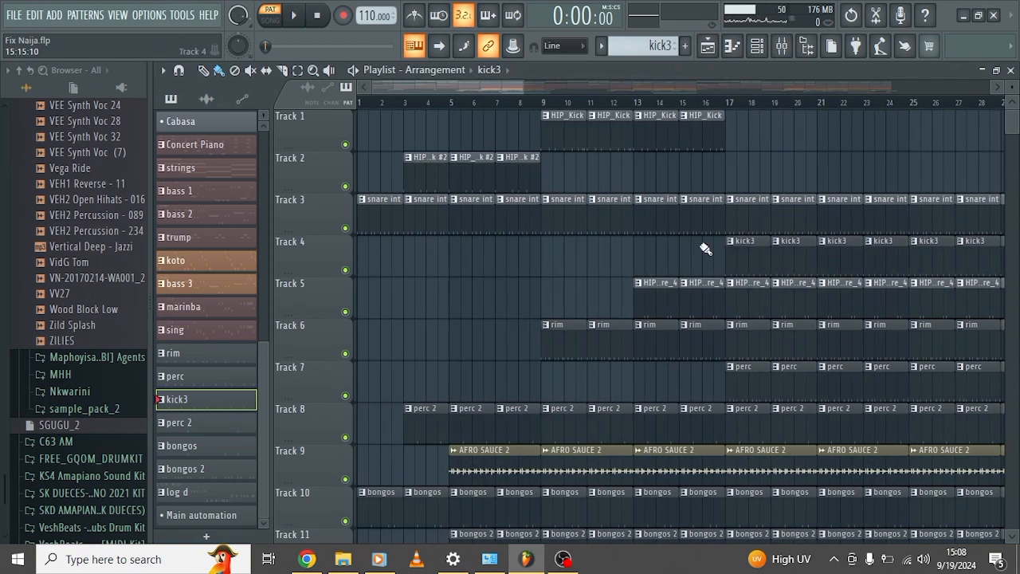
scroll(707, 249, right, 3)
scroll(706, 249, left, 3)
scroll(706, 254, down, 1)
scroll(711, 254, right, 4)
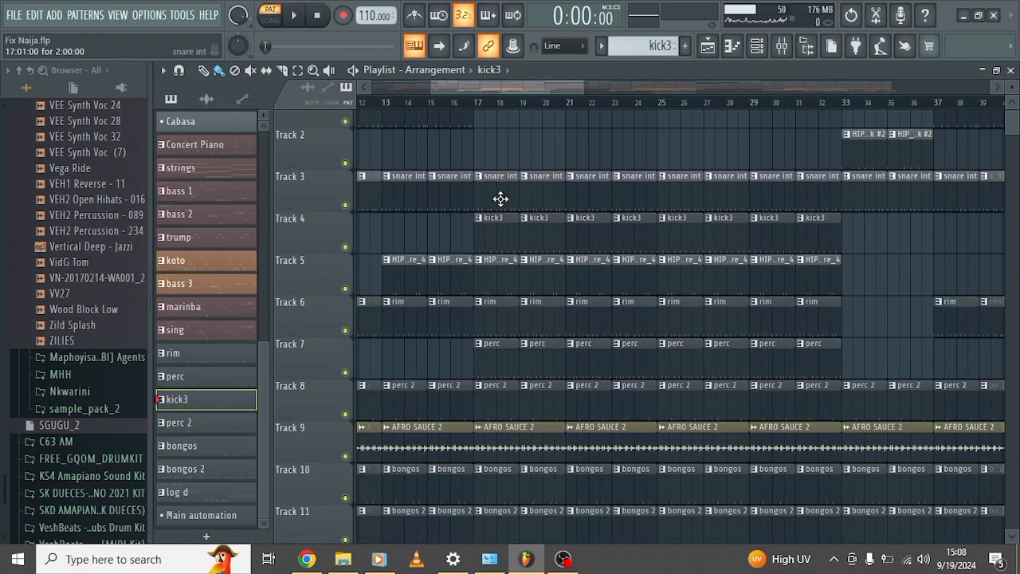
double_click(501, 199)
click(401, 70)
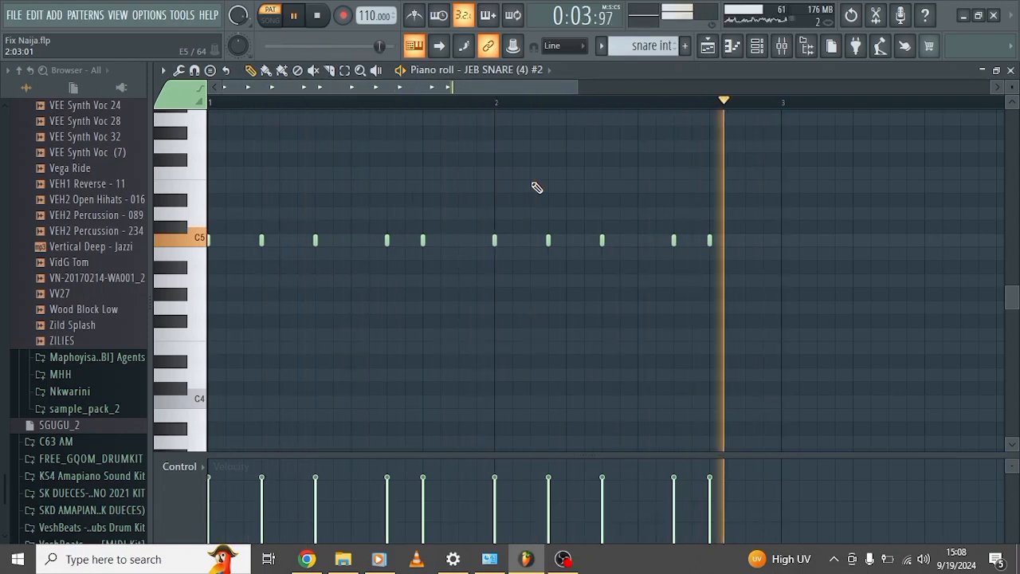
key(space)
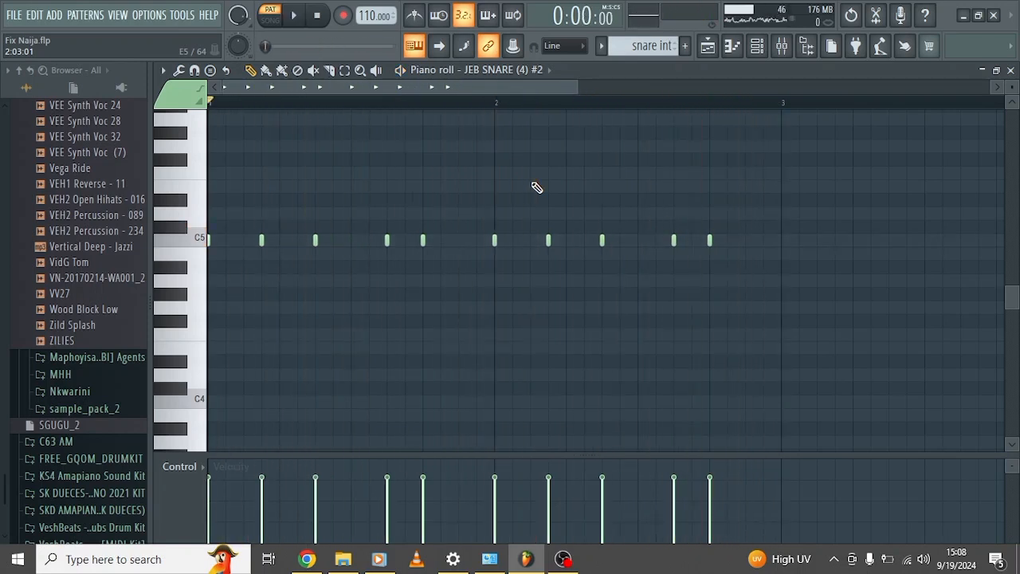
click(719, 48)
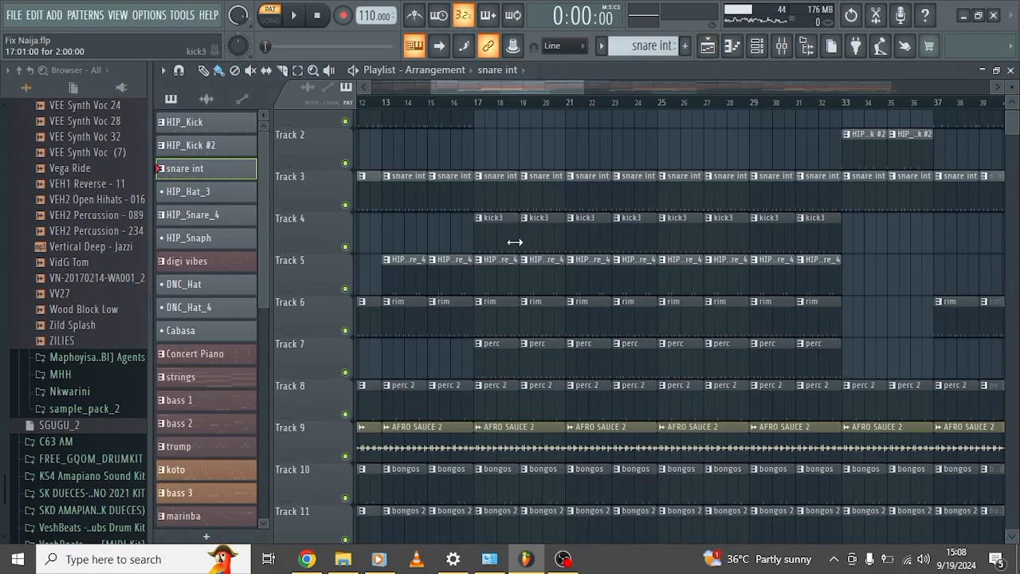
Audition the HIP_Snare_4 pattern from Track 5 in the piano roll, and return to the playlist.
scroll(500, 273, down, 1)
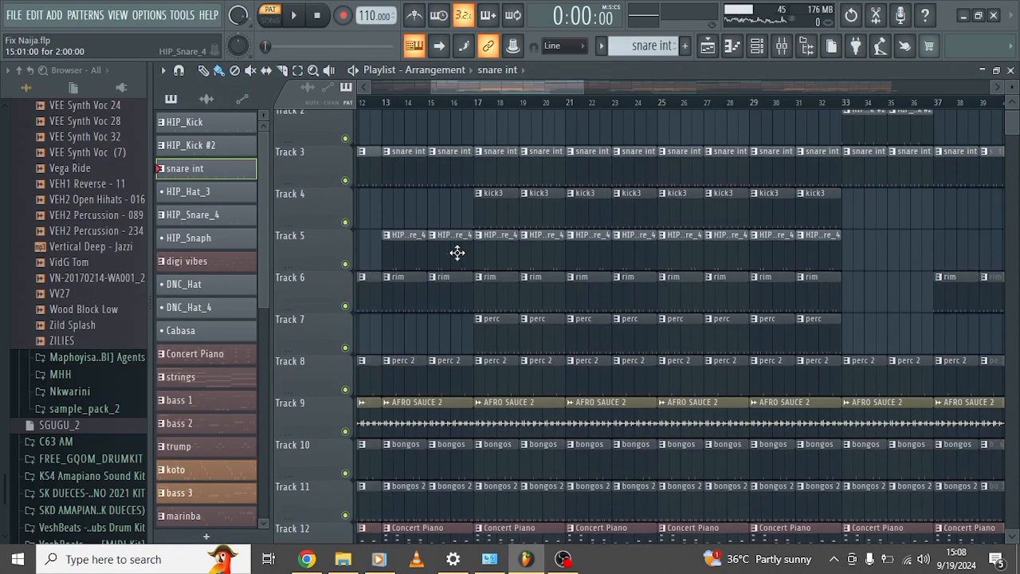
double_click(456, 253)
scroll(462, 258, left, 2)
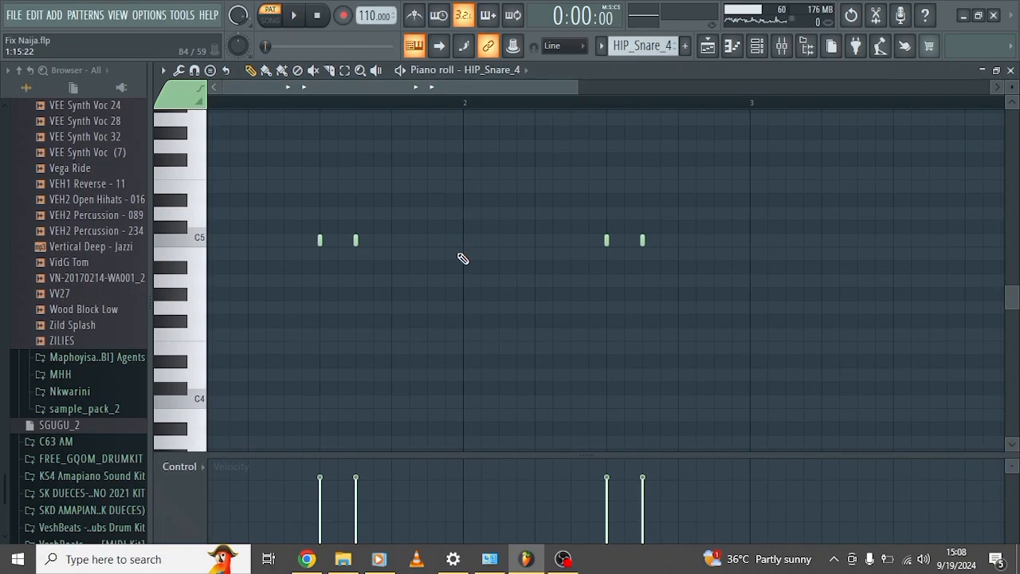
scroll(375, 139, left, 2)
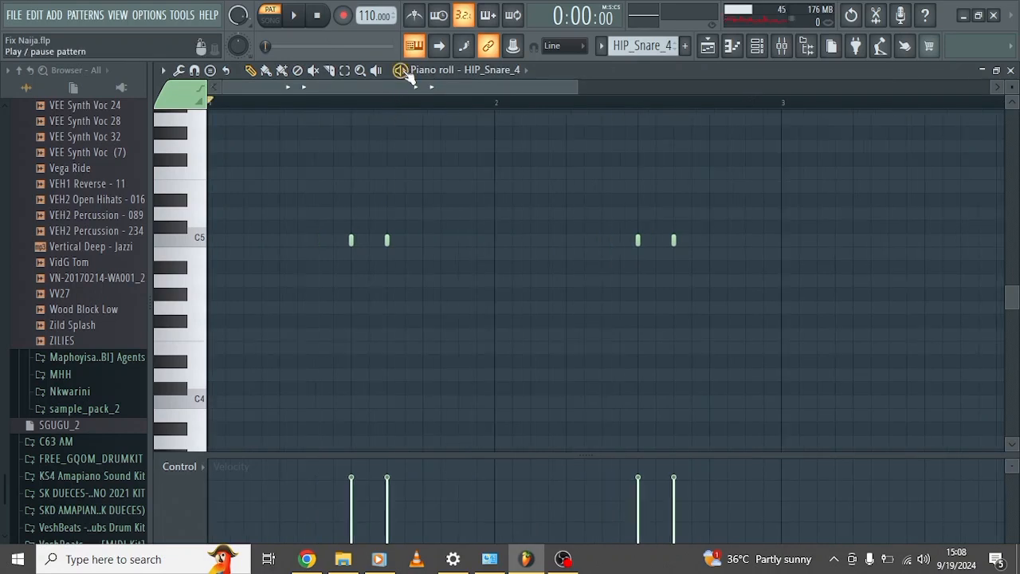
key(space)
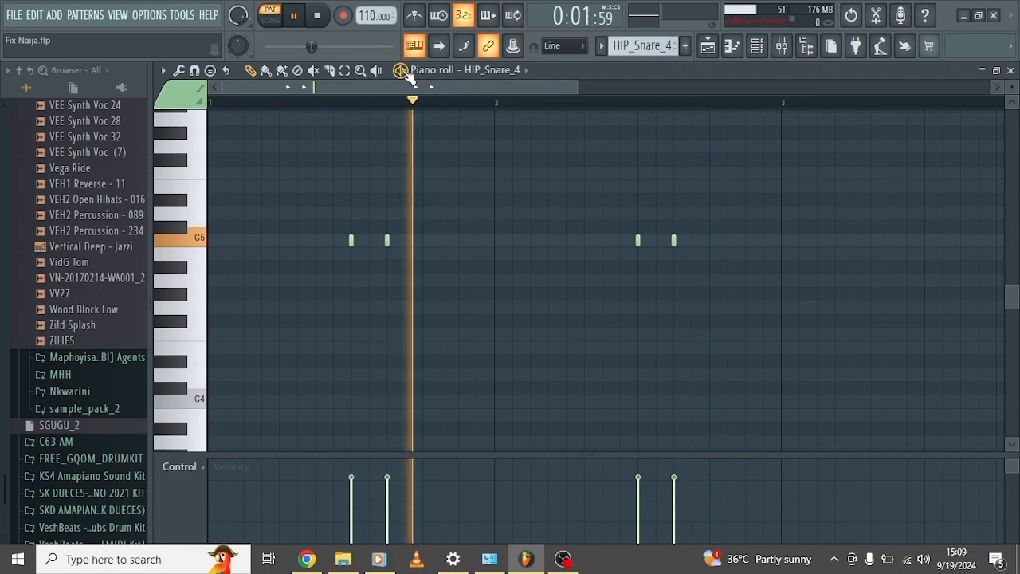
key(space)
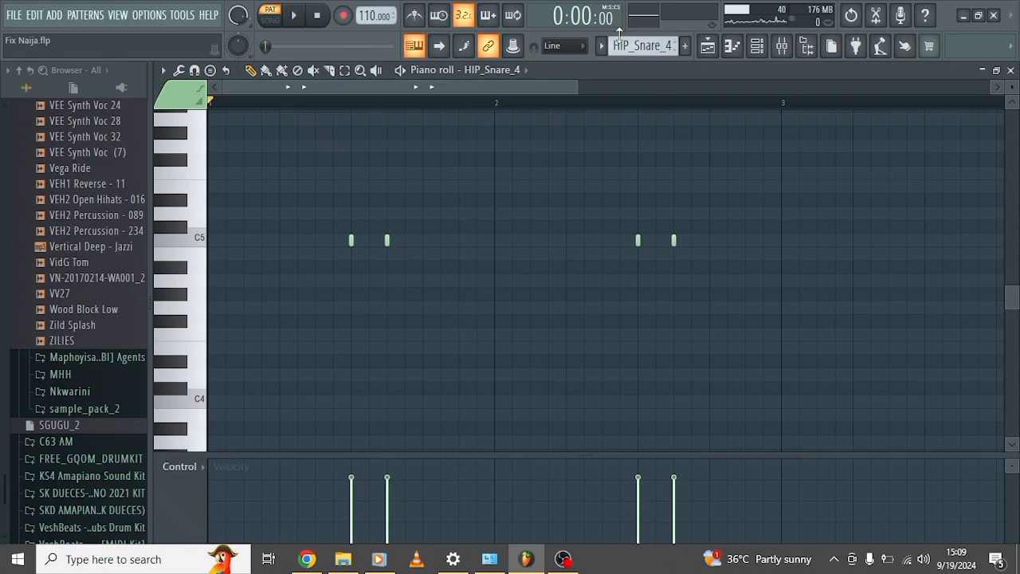
click(710, 46)
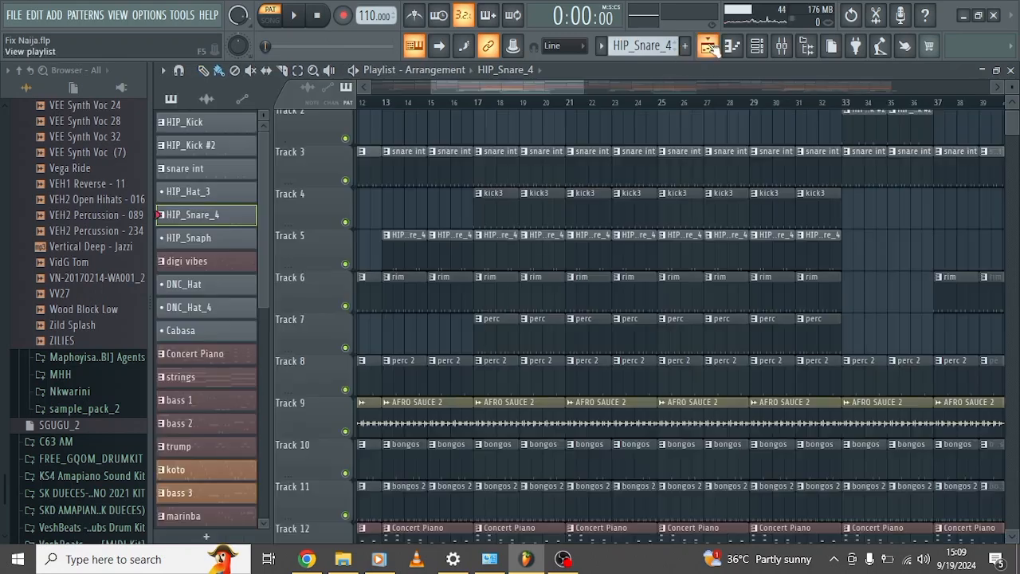
Audition the rim pattern from Track 6 in the piano roll, and return to the playlist.
scroll(498, 273, down, 1)
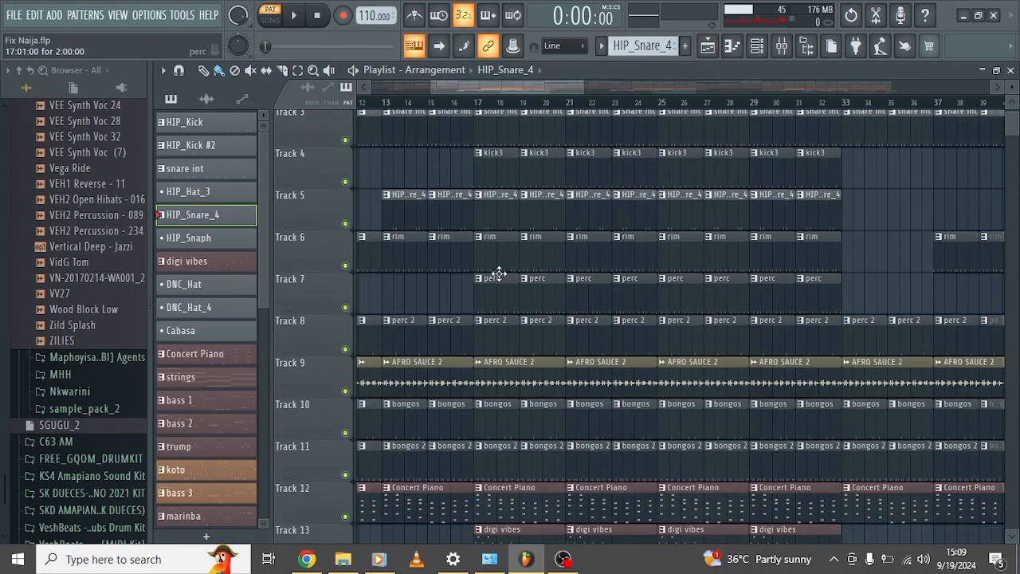
click(497, 245)
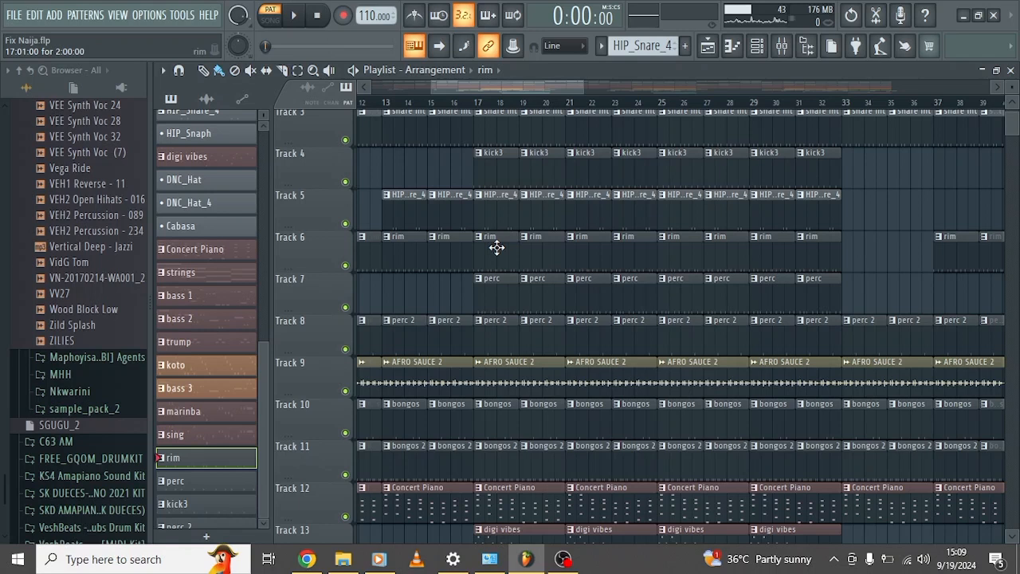
double_click(496, 246)
scroll(502, 254, left, 3)
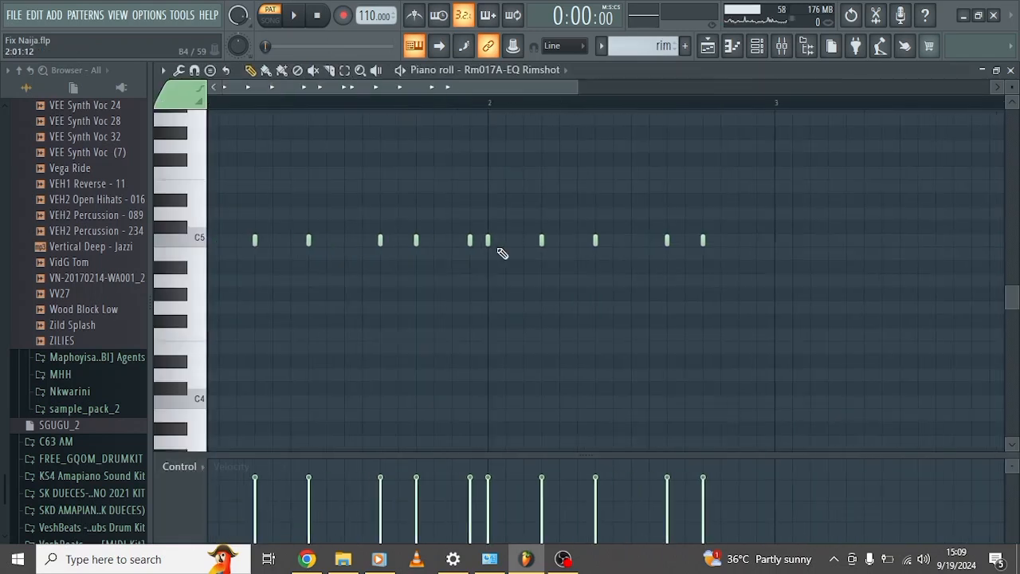
click(401, 71)
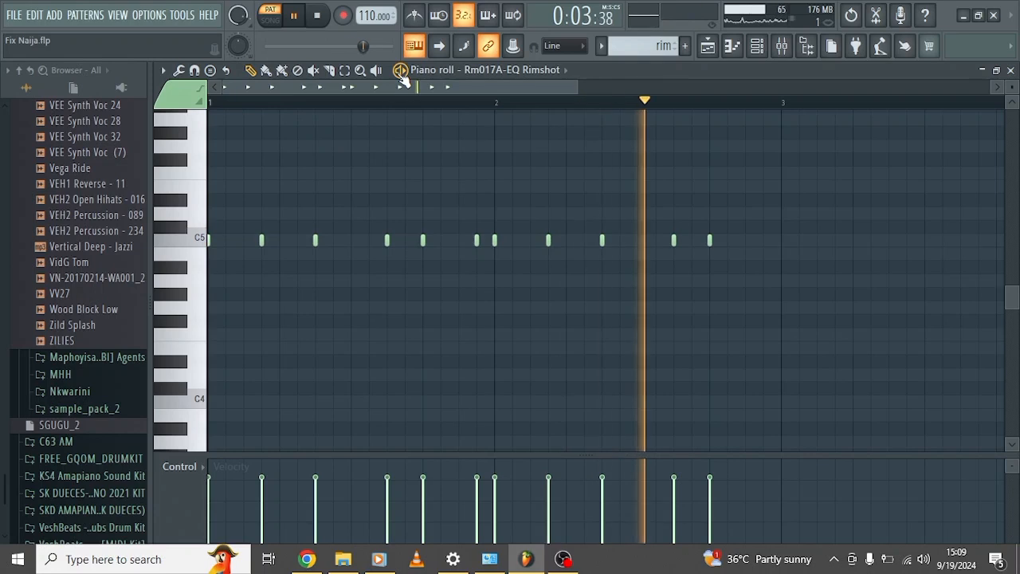
key(space)
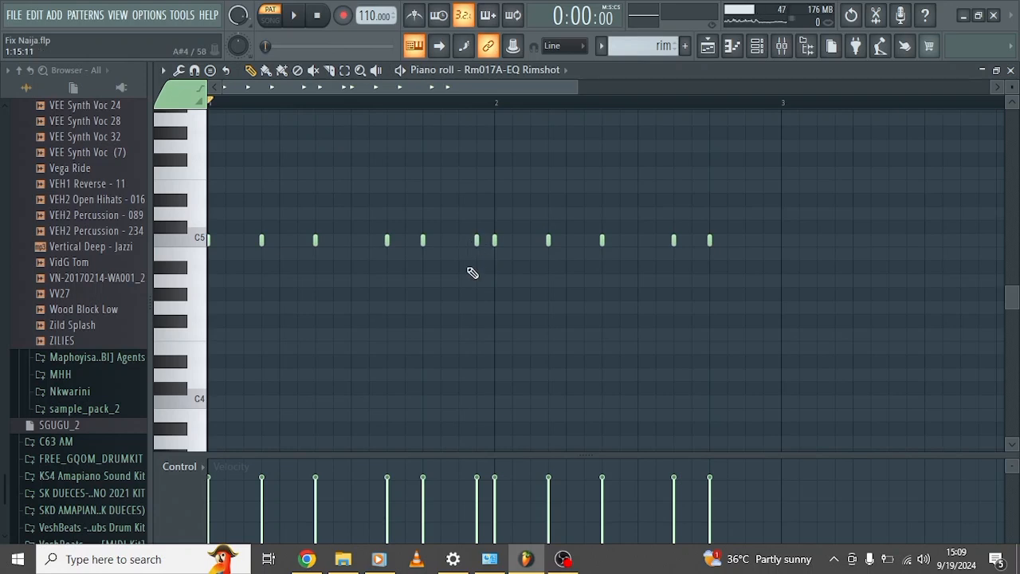
click(708, 46)
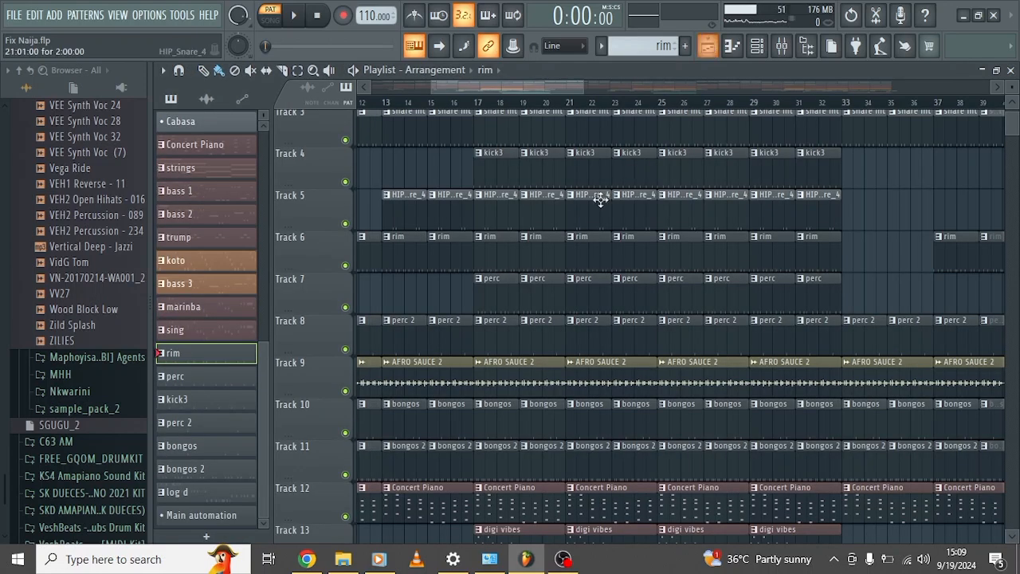
Audition the perc pattern from Track 7 in the piano roll.
scroll(515, 290, down, 3)
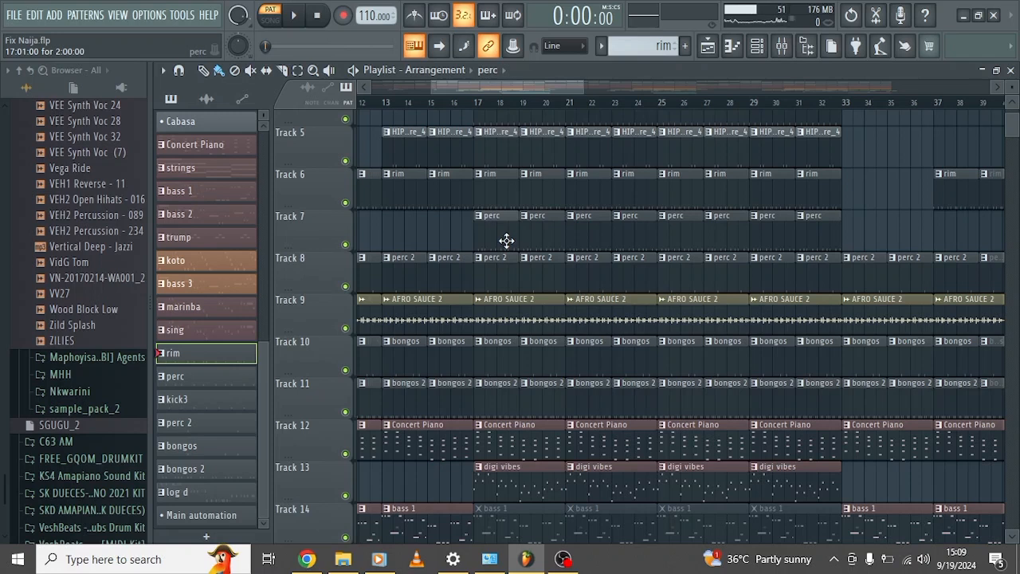
double_click(507, 240)
scroll(512, 246, left, 2)
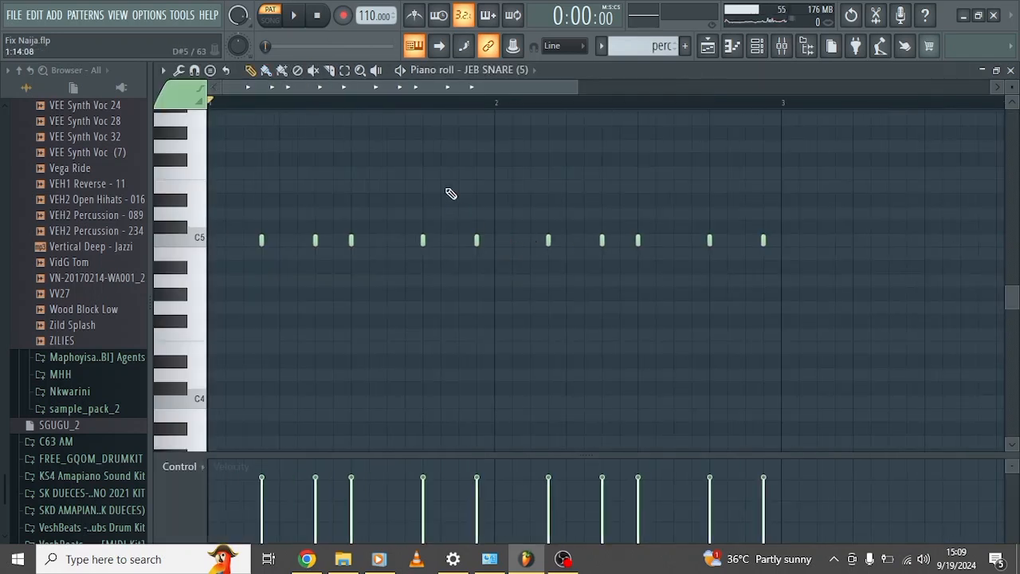
click(401, 70)
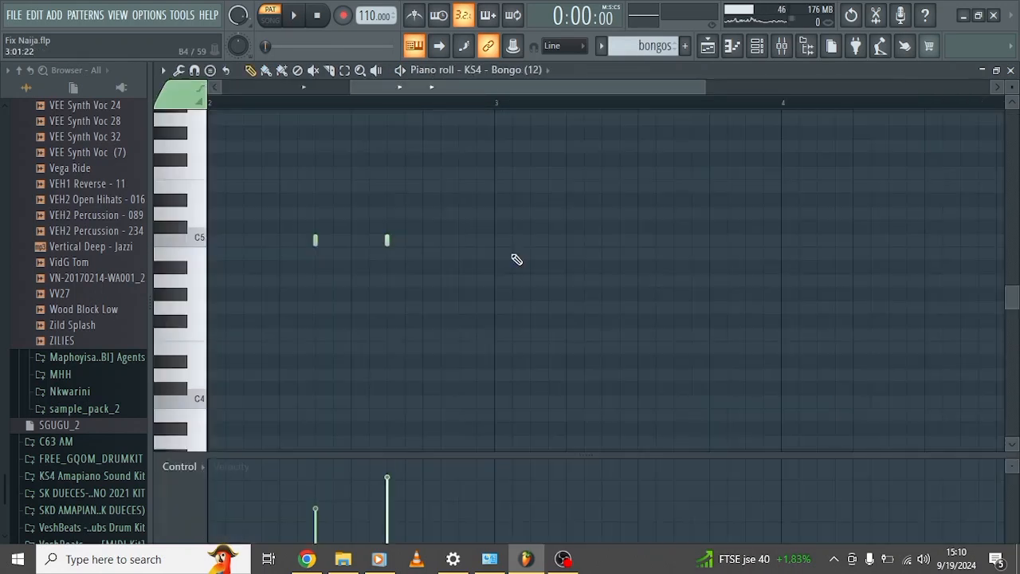
Audition the bongos pattern from Track 10 in the piano roll, and return to the playlist.
scroll(413, 257, up, 3)
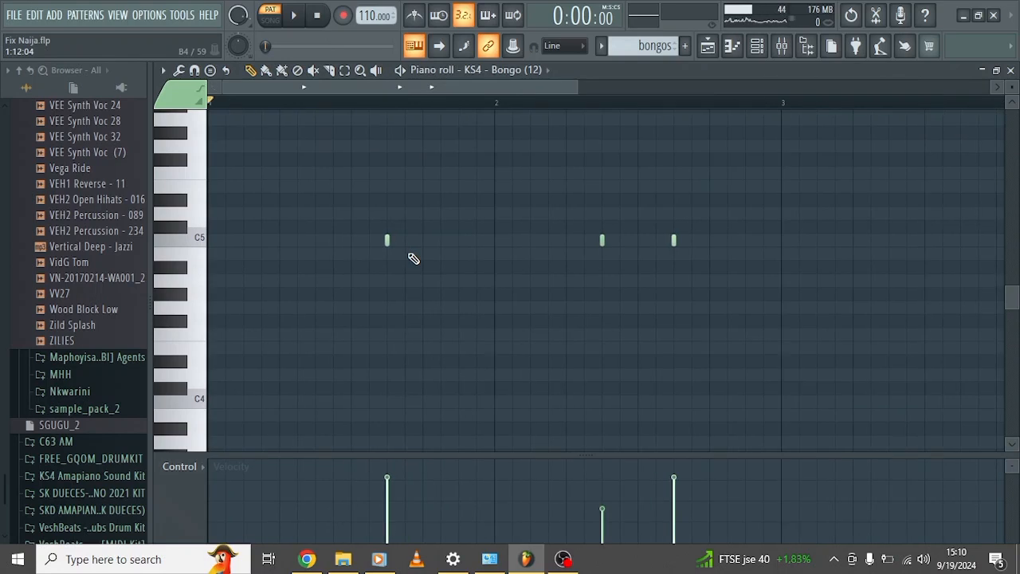
click(402, 71)
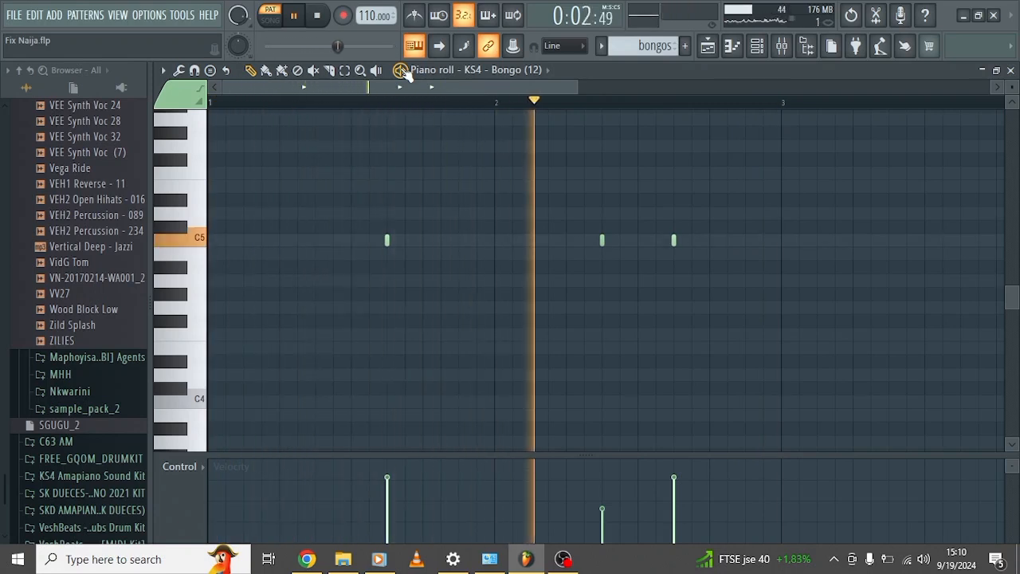
click(402, 71)
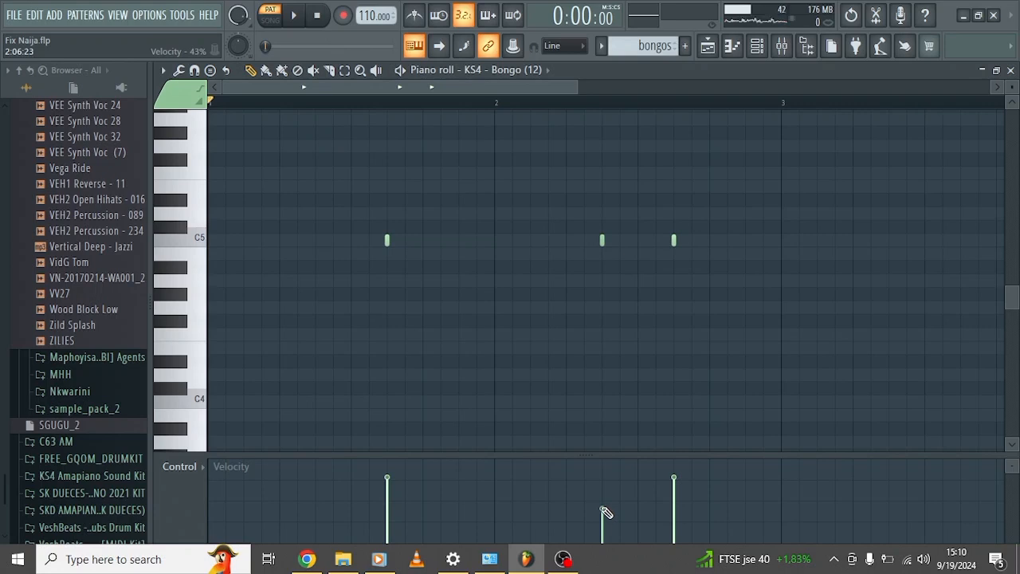
click(707, 46)
Select the bongos 2 pattern from Track 11 and look over the tracks of the arrangement.
click(504, 298)
scroll(520, 312, down, 3)
scroll(520, 313, left, 4)
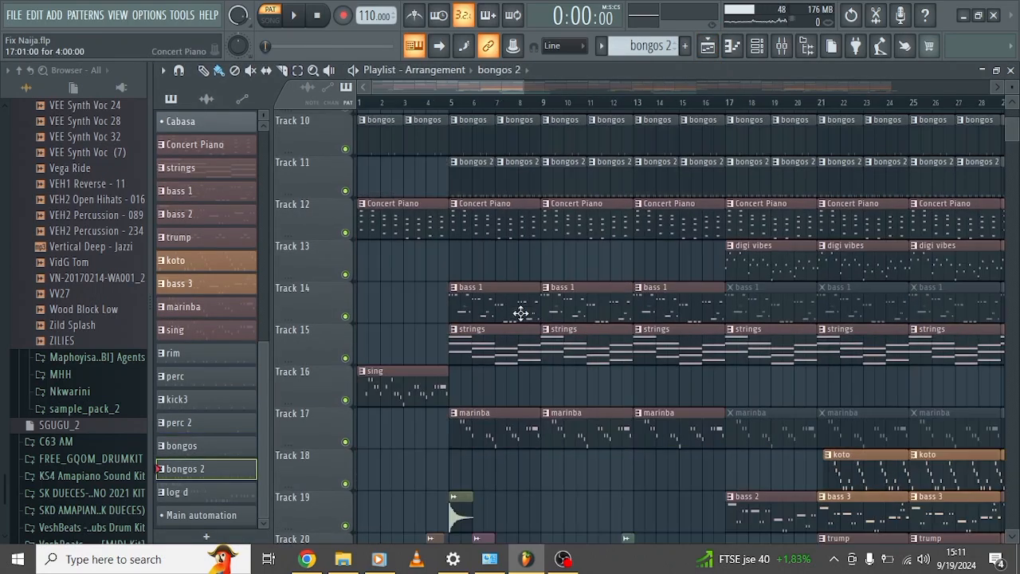
scroll(520, 312, up, 3)
scroll(520, 312, down, 3)
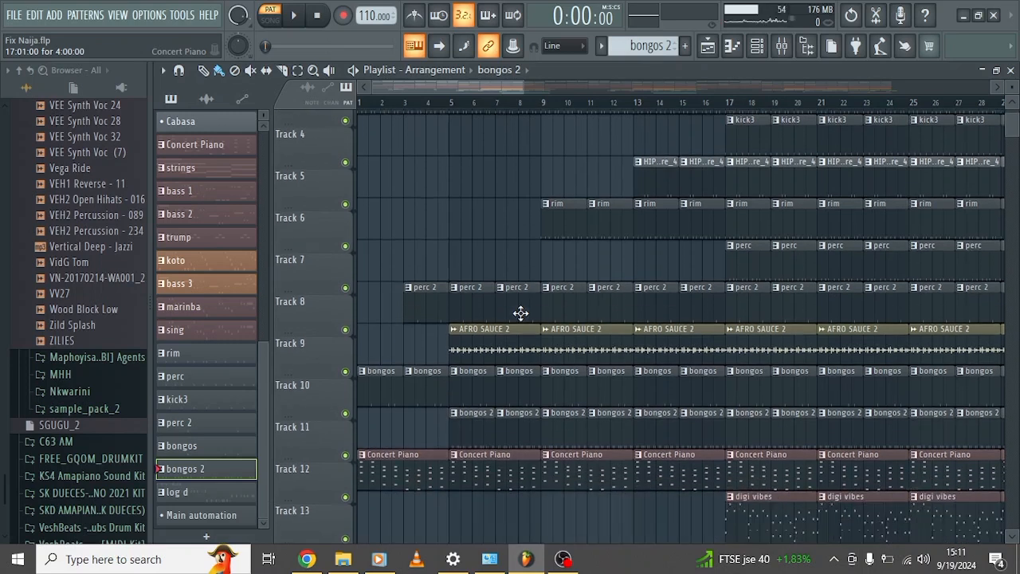
scroll(519, 313, up, 1)
scroll(521, 312, down, 7)
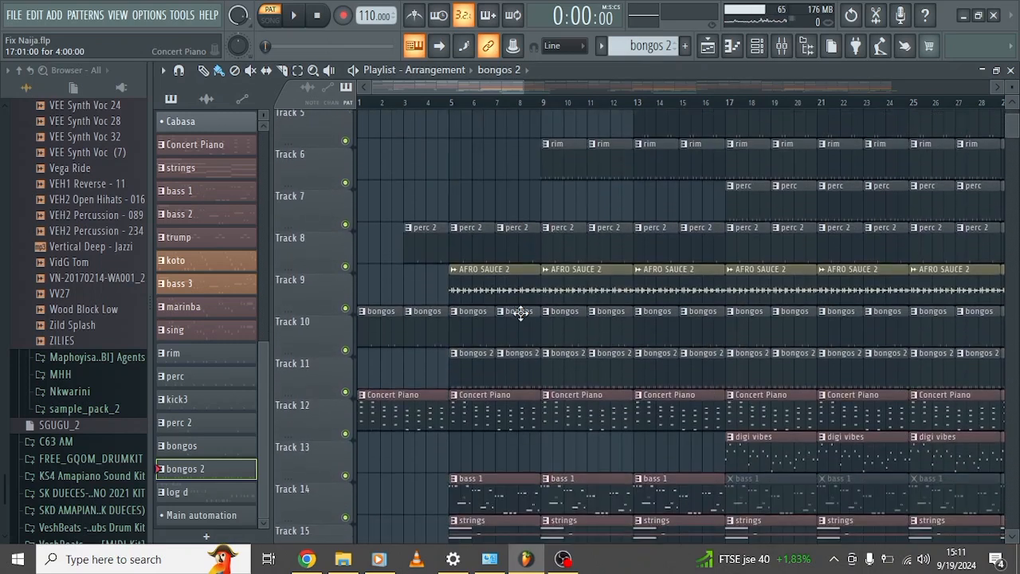
Solo Track 9, play the AFRO SAUCE 2 loop from bar 5, and bring all tracks back.
click(451, 106)
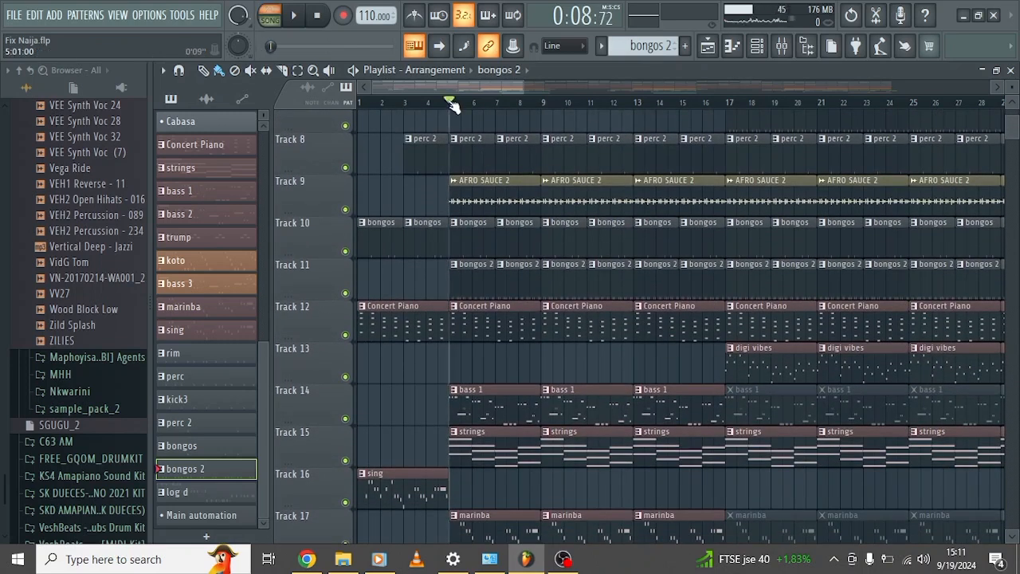
right_click(345, 210)
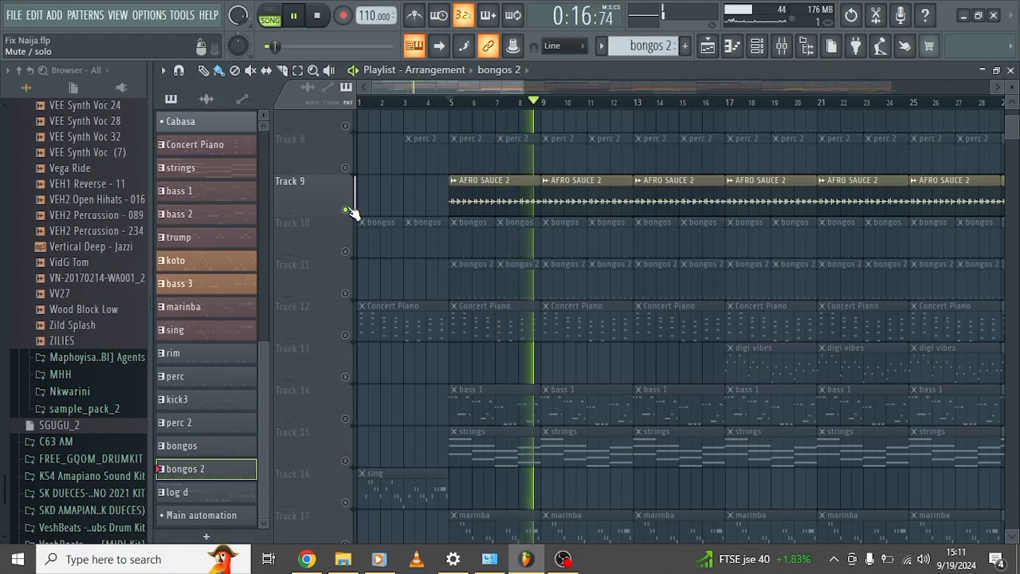
key(space)
right_click(345, 210)
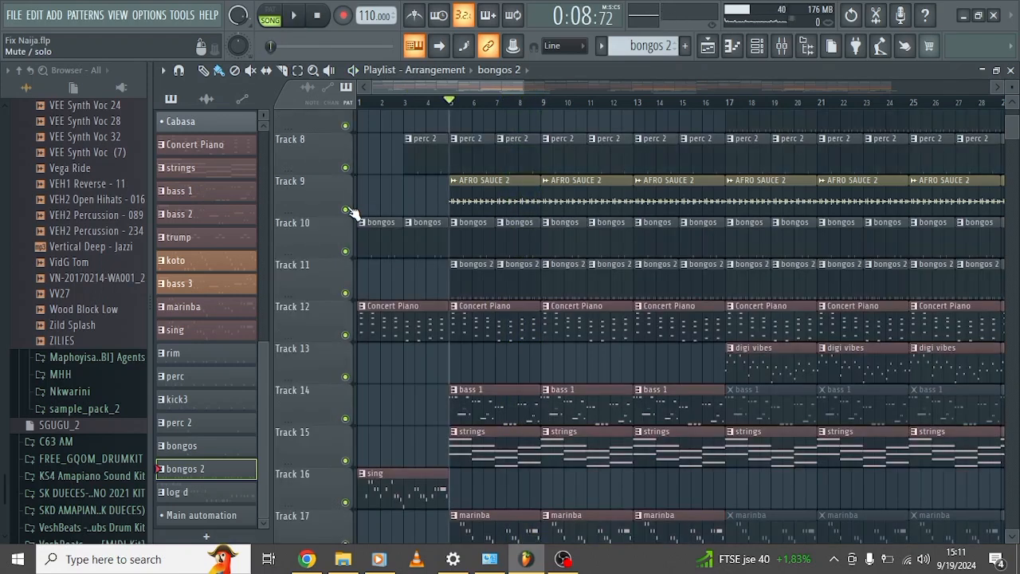
Place the playhead at bar 17 and mute Tracks 12 to 15 and Track 17.
scroll(636, 165, up, 5)
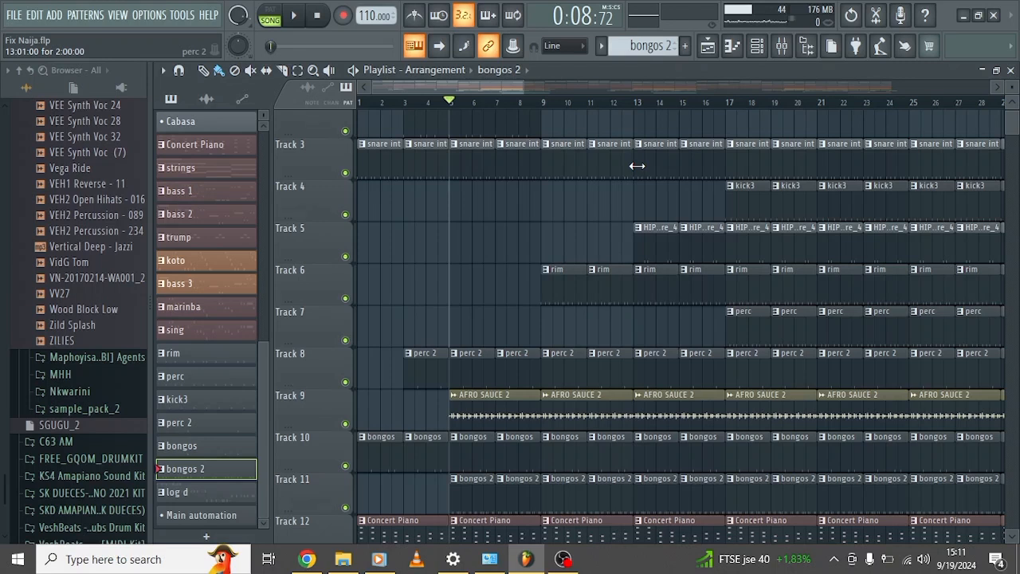
scroll(638, 166, up, 2)
scroll(638, 166, right, 4)
click(470, 106)
scroll(433, 319, down, 2)
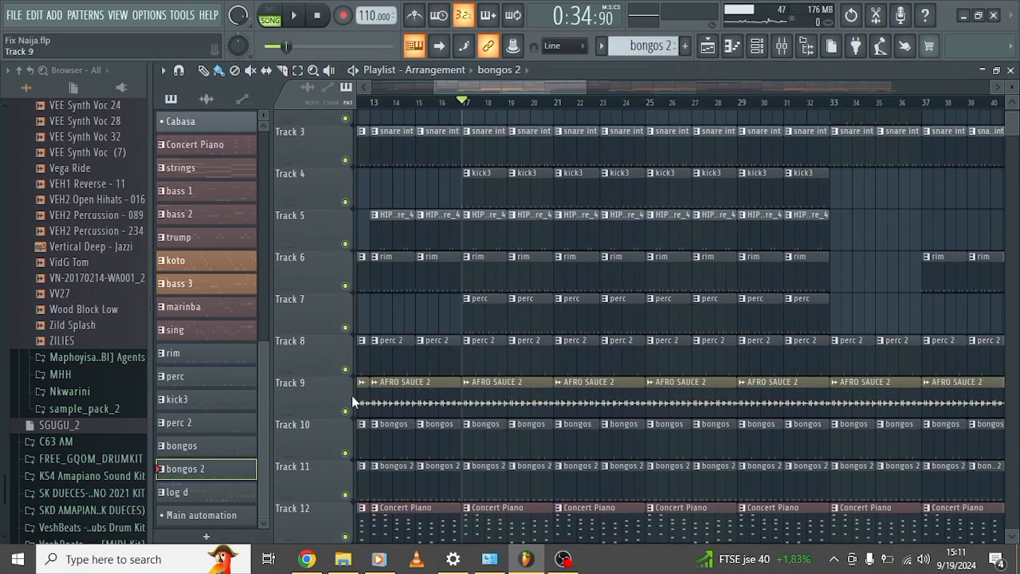
scroll(351, 396, down, 8)
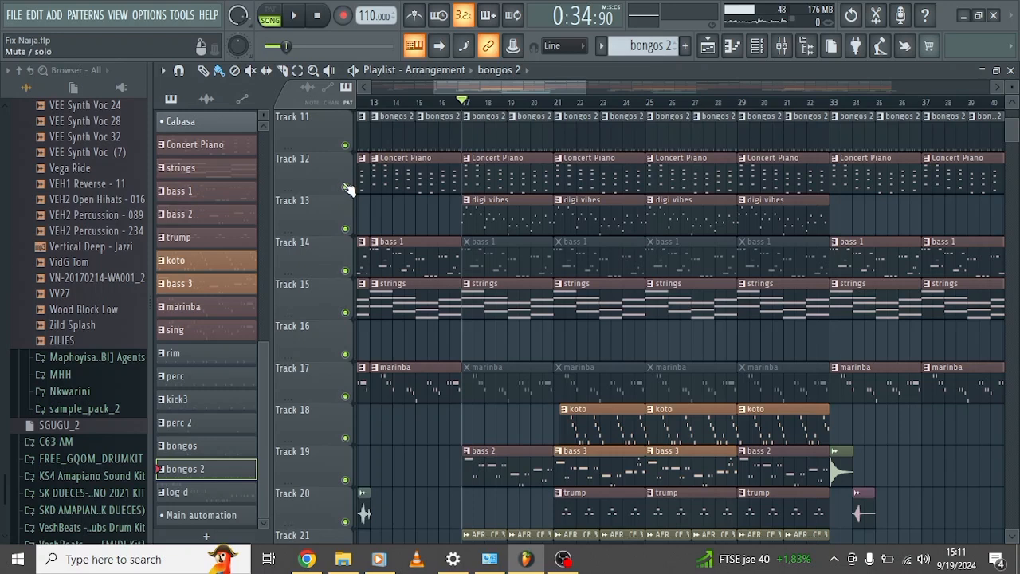
click(345, 188)
click(345, 230)
click(345, 272)
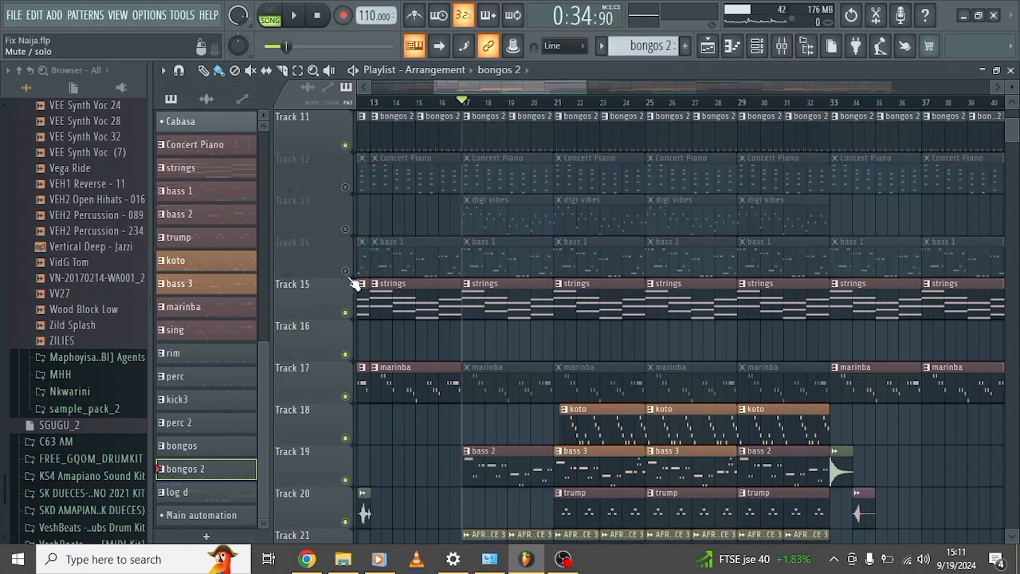
click(345, 312)
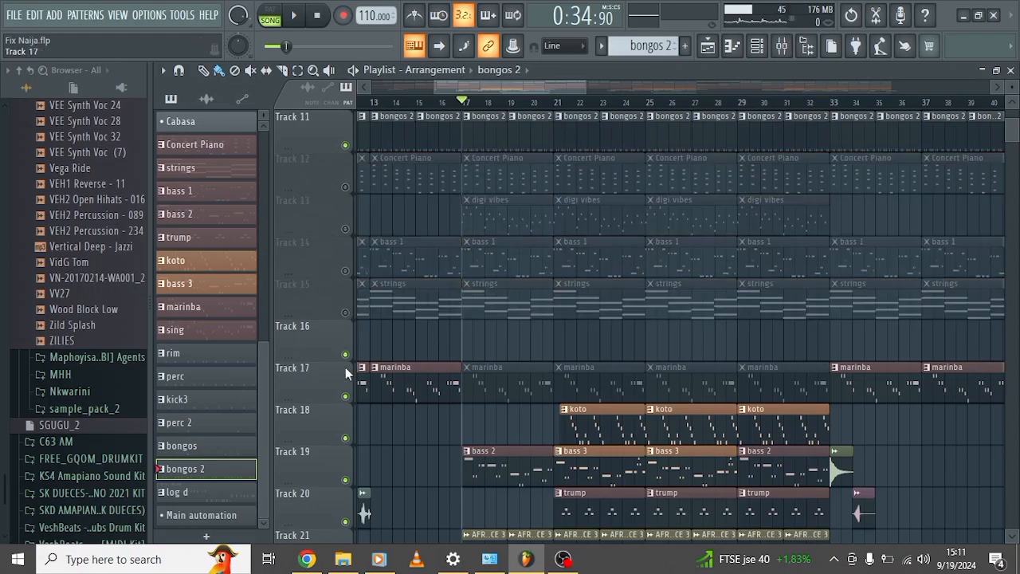
click(345, 396)
Mute the bass on Track 19 and the audio loop on Track 21.
scroll(350, 399, down, 3)
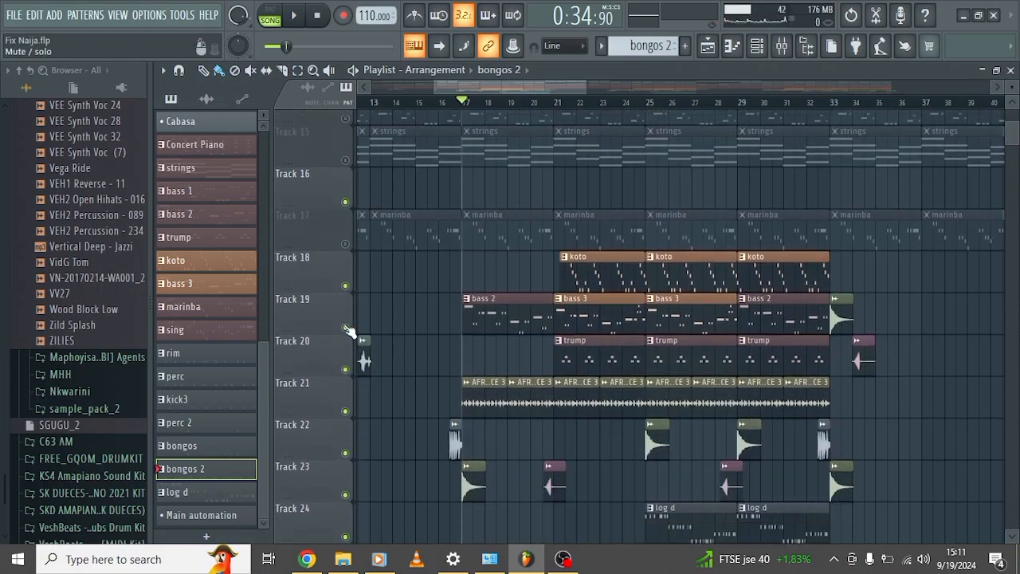
click(346, 327)
click(346, 411)
scroll(349, 413, down, 3)
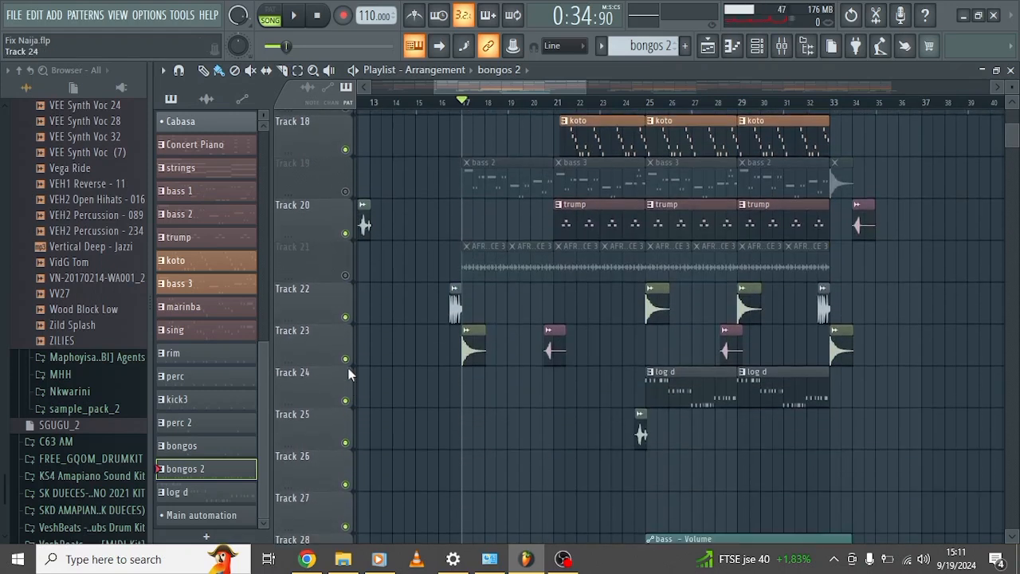
Play the drum tracks together from bar 17, stop playback, and unmute all tracks.
scroll(525, 285, up, 13)
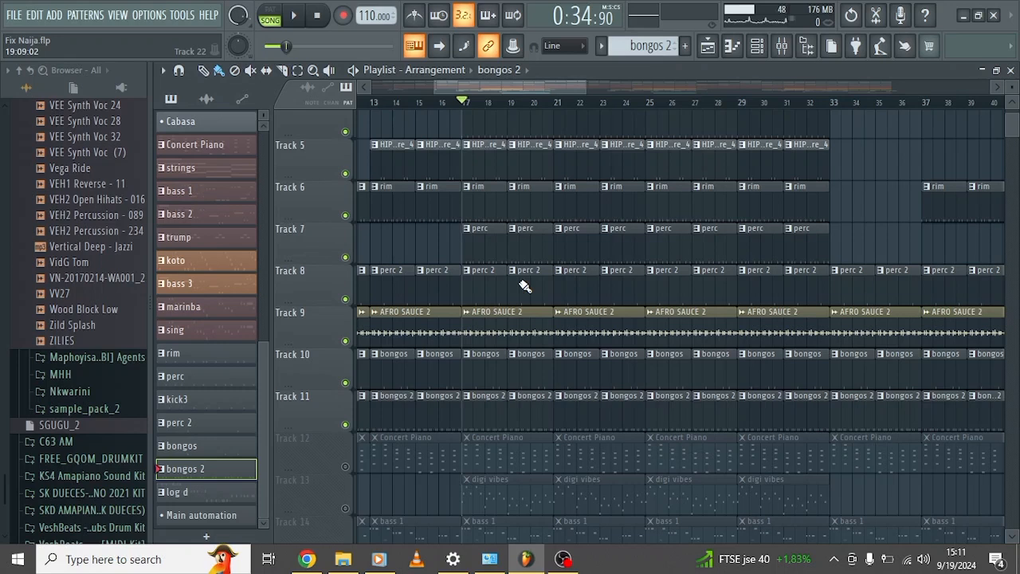
key(space)
scroll(525, 285, up, 2)
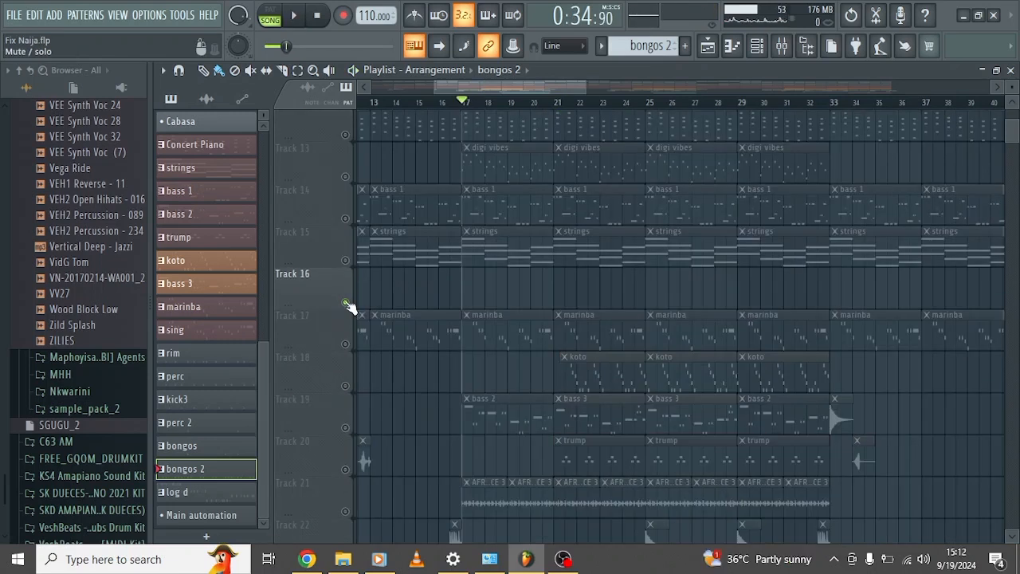
right_click(346, 302)
Open the Concert Piano pattern from Track 12 in the piano roll and examine its chords.
scroll(499, 251, left, 3)
scroll(499, 251, up, 10)
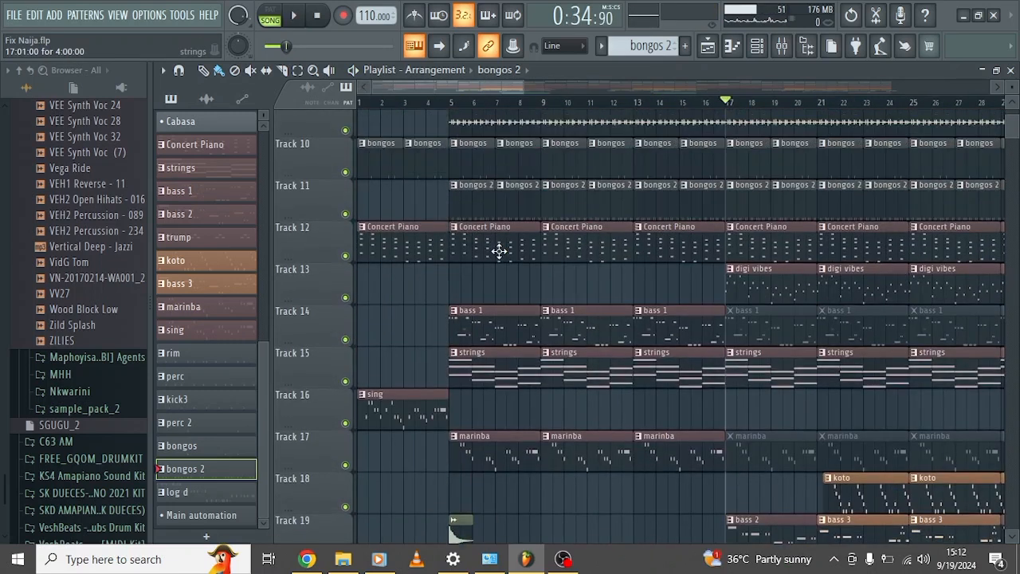
scroll(499, 251, down, 8)
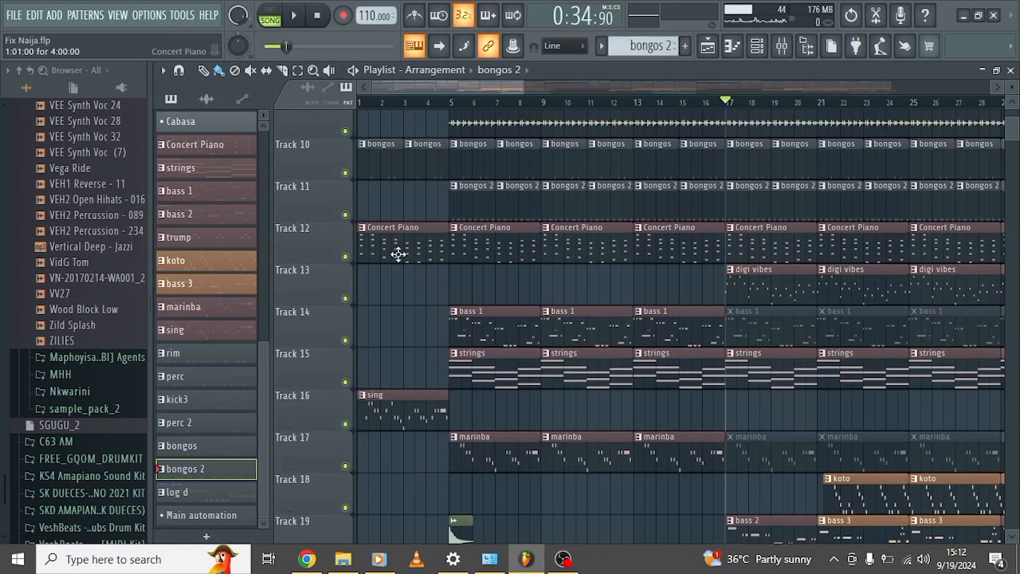
double_click(399, 253)
scroll(403, 260, left, 3)
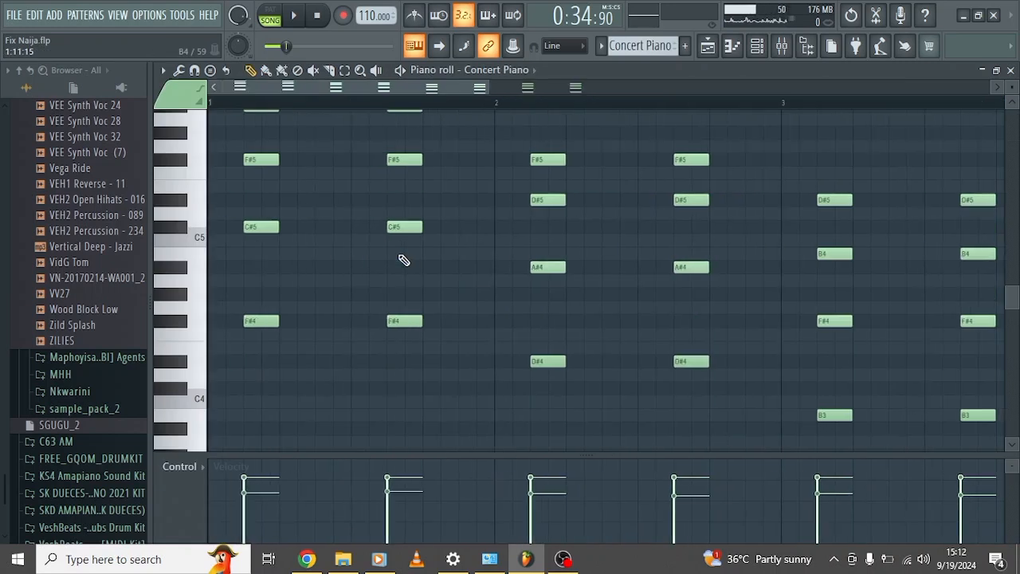
scroll(403, 261, up, 4)
scroll(402, 261, down, 5)
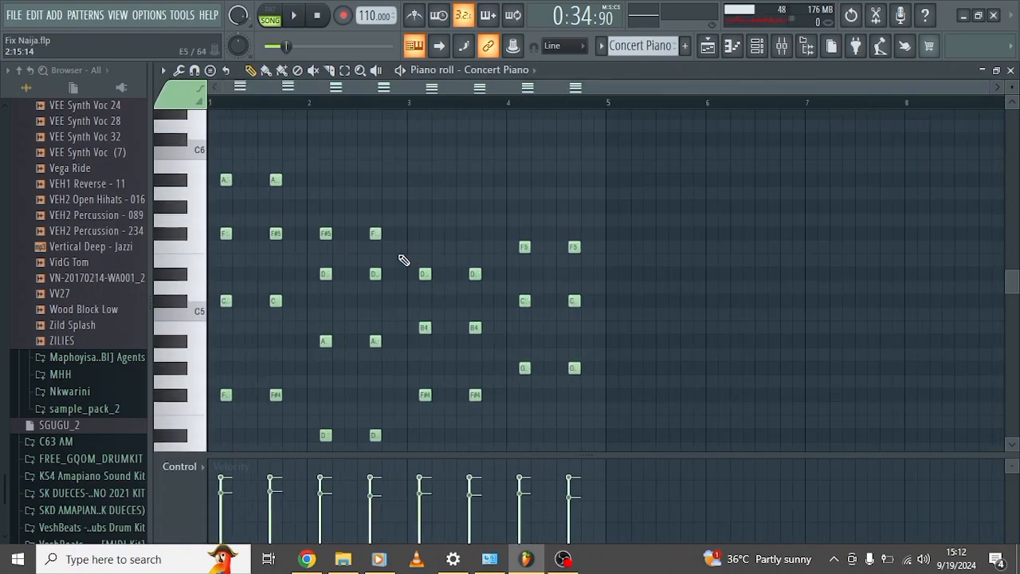
scroll(403, 260, down, 4)
scroll(403, 261, up, 2)
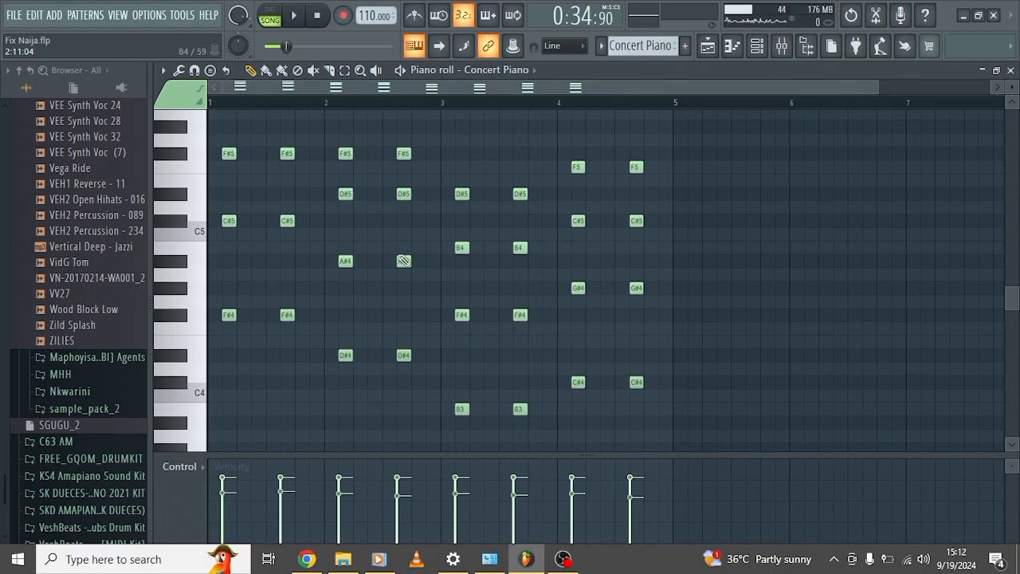
scroll(404, 261, up, 3)
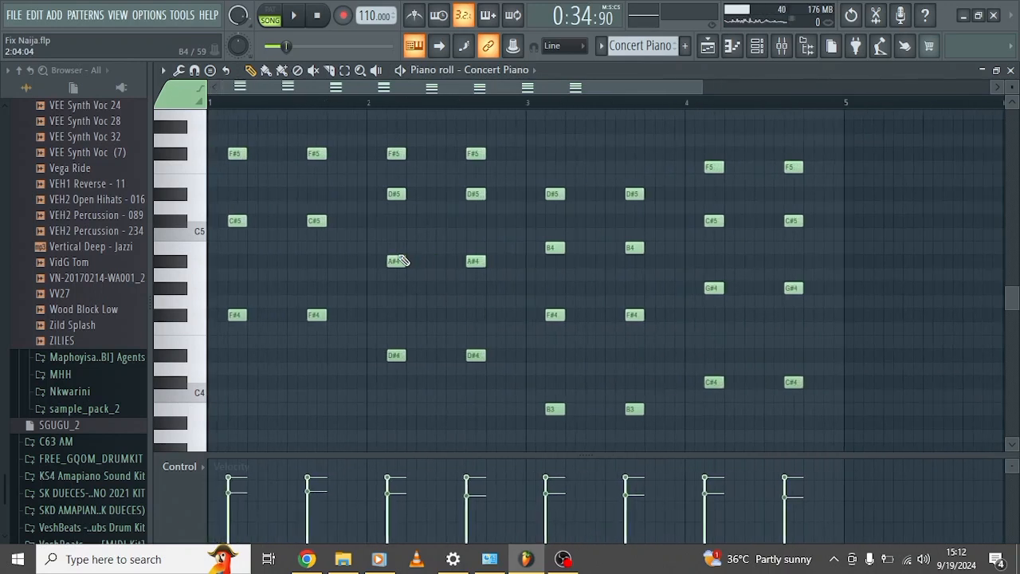
scroll(402, 261, up, 5)
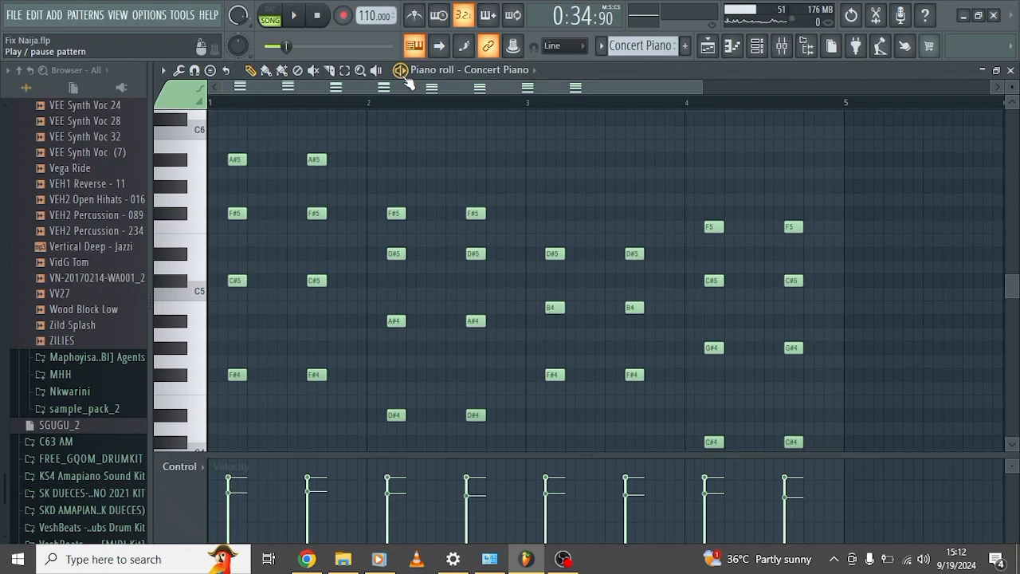
Audition the Concert Piano pattern once through, and return to the playlist.
click(401, 71)
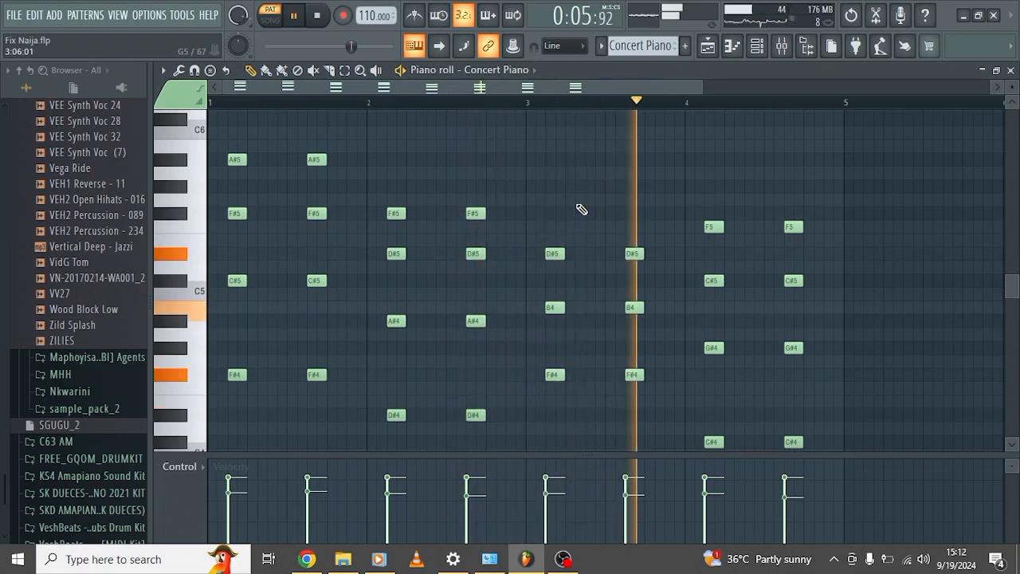
scroll(582, 208, down, 1)
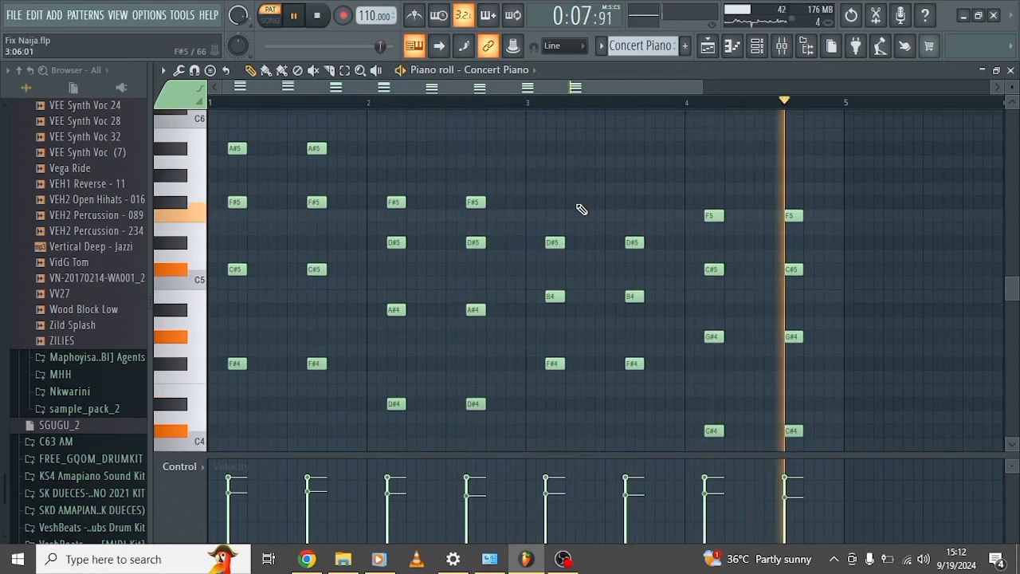
key(space)
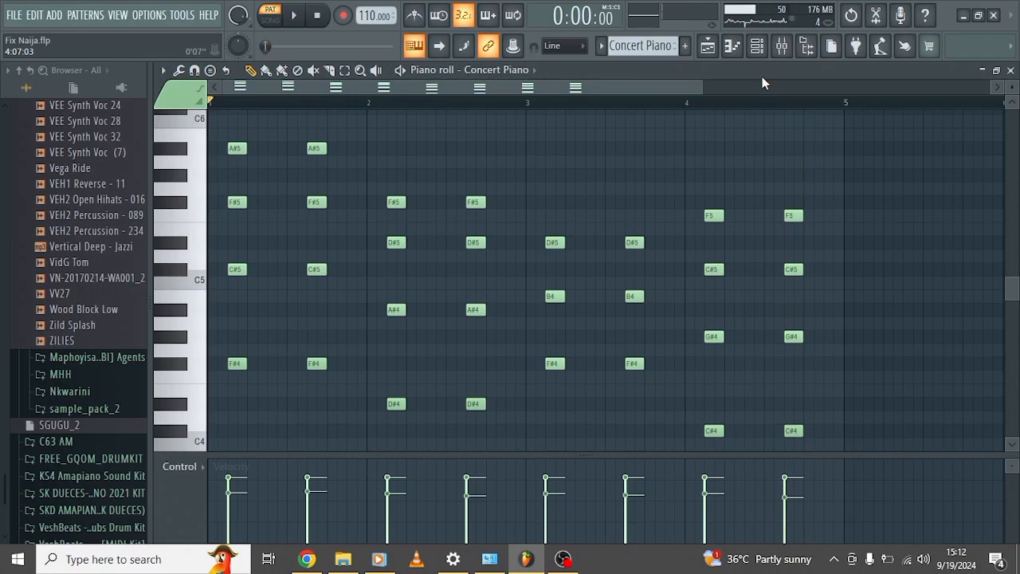
click(707, 45)
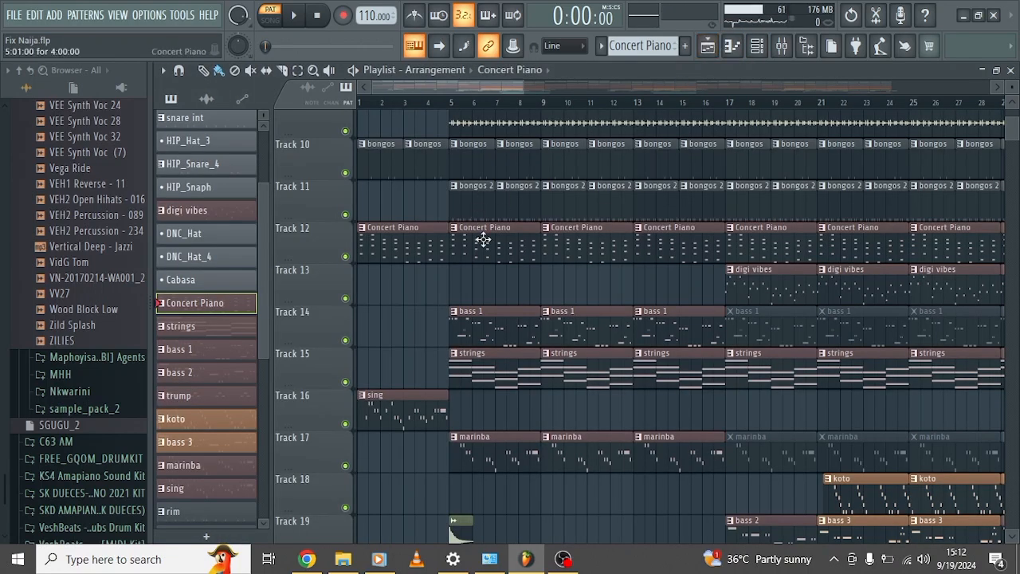
Open the sing pattern from Track 16 in the piano roll and show its Hypersonic instrument.
scroll(503, 257, down, 3)
click(408, 297)
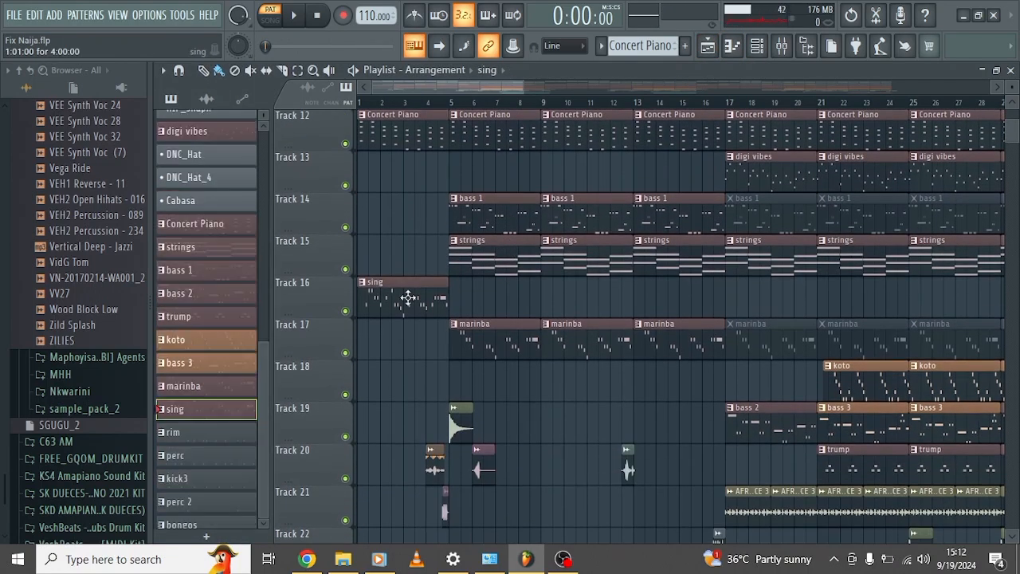
double_click(407, 297)
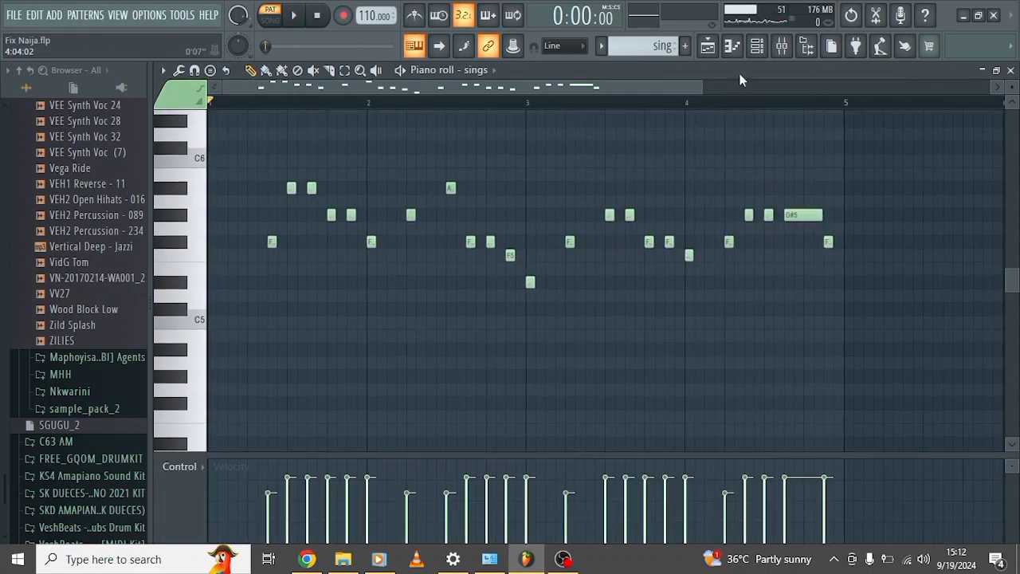
click(759, 47)
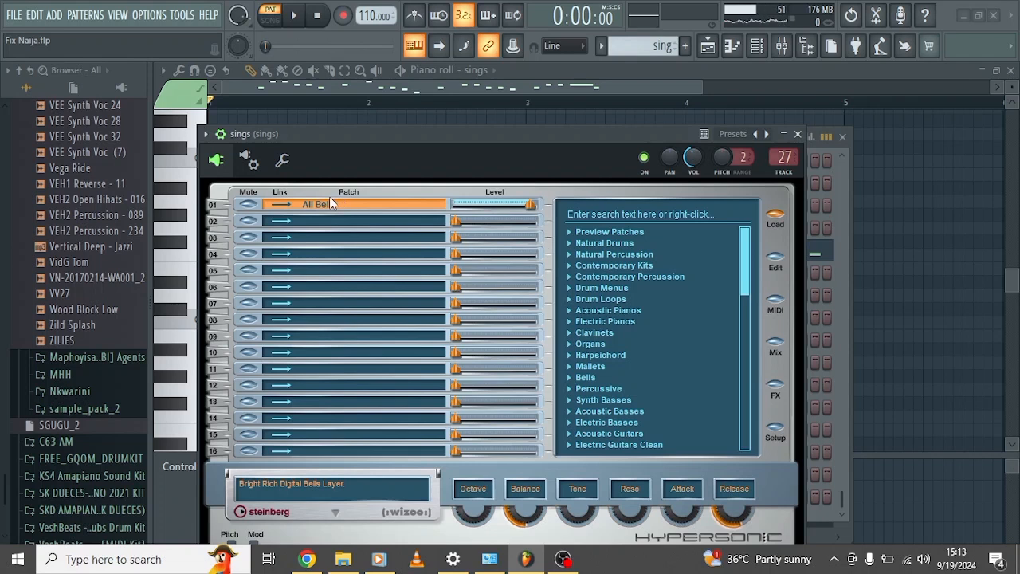
Expand the Bells category in the sings instrument's patch browser, close the instrument, and audition the sing pattern.
click(590, 378)
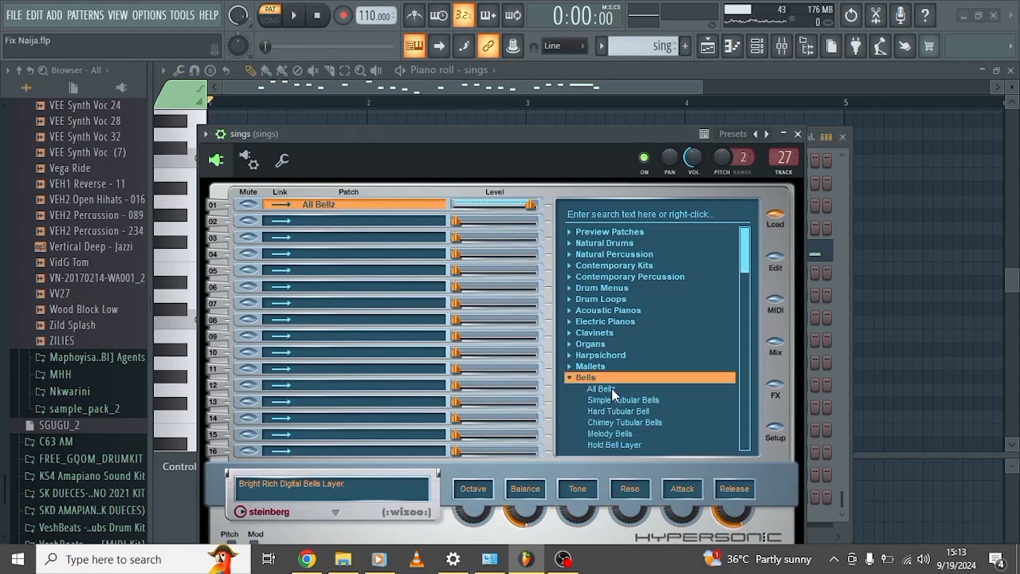
click(678, 85)
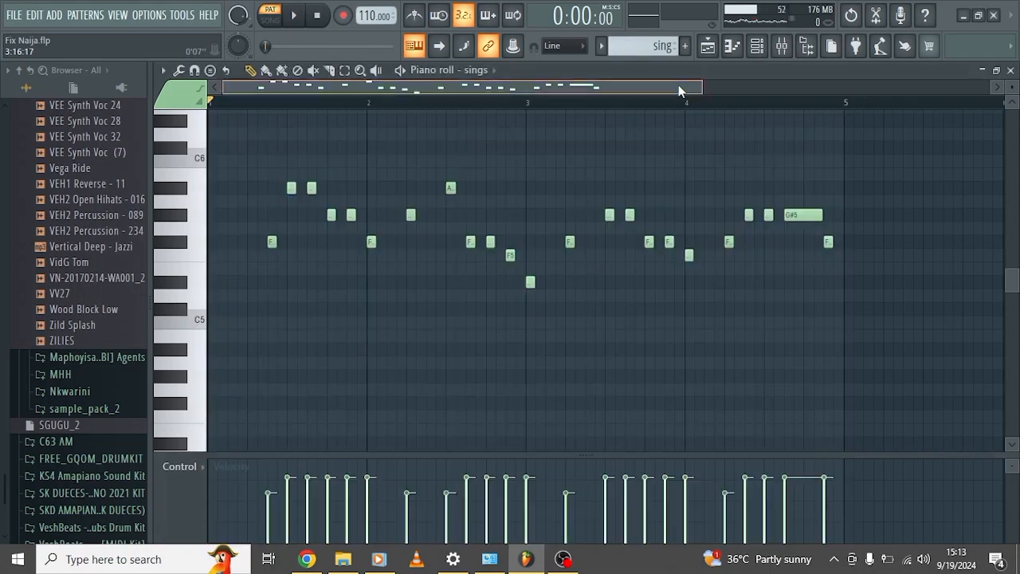
click(401, 70)
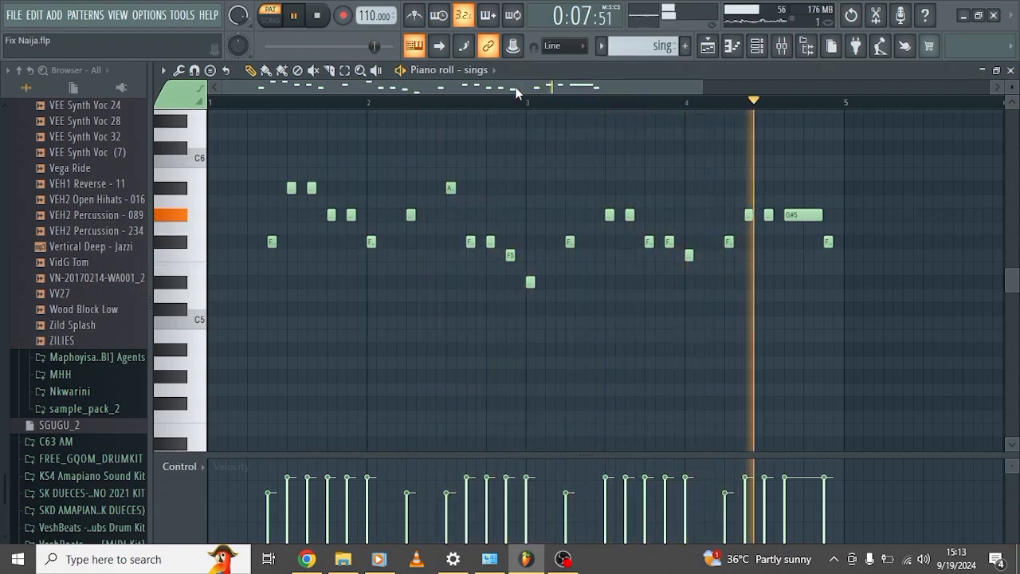
key(space)
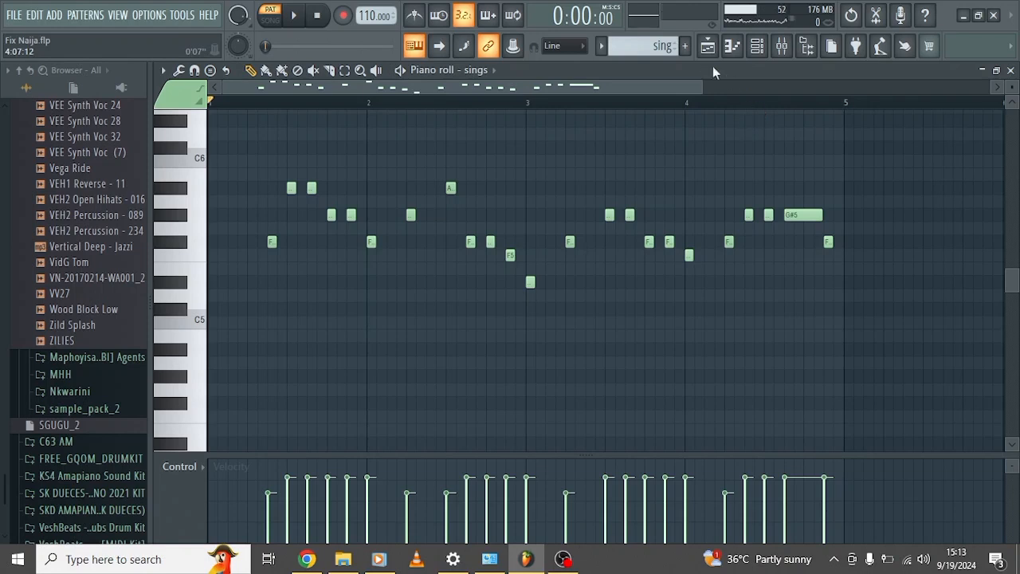
Open the marinba pattern from Track 17 in the piano roll and show its marimba Hypersonic instrument.
click(708, 46)
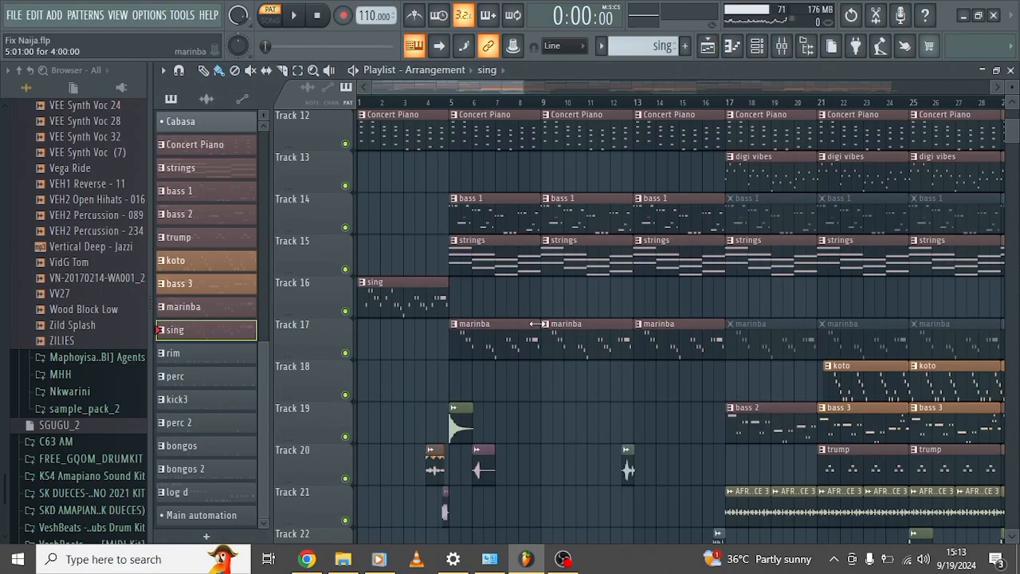
scroll(540, 324, up, 2)
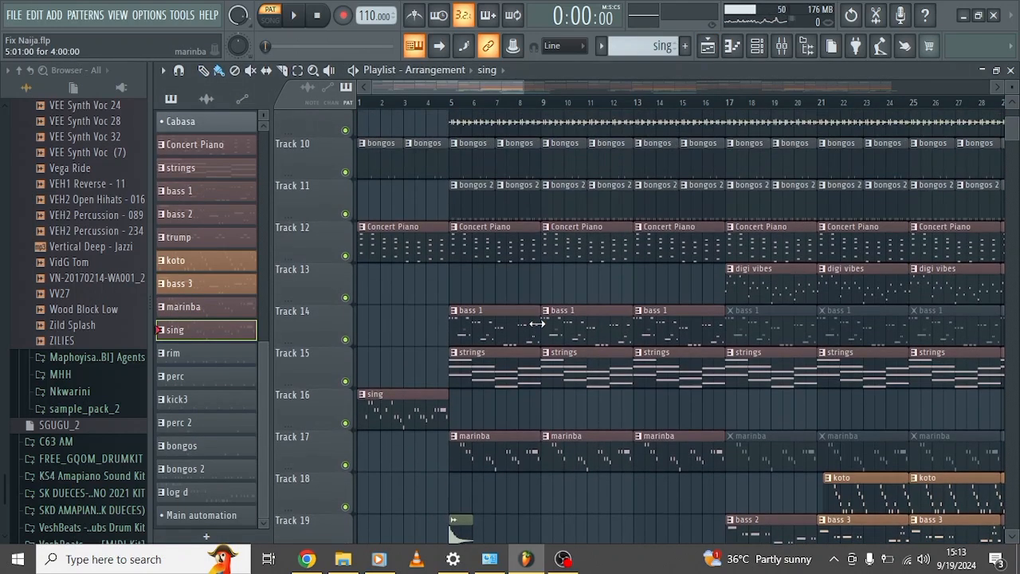
scroll(510, 331, down, 2)
double_click(507, 334)
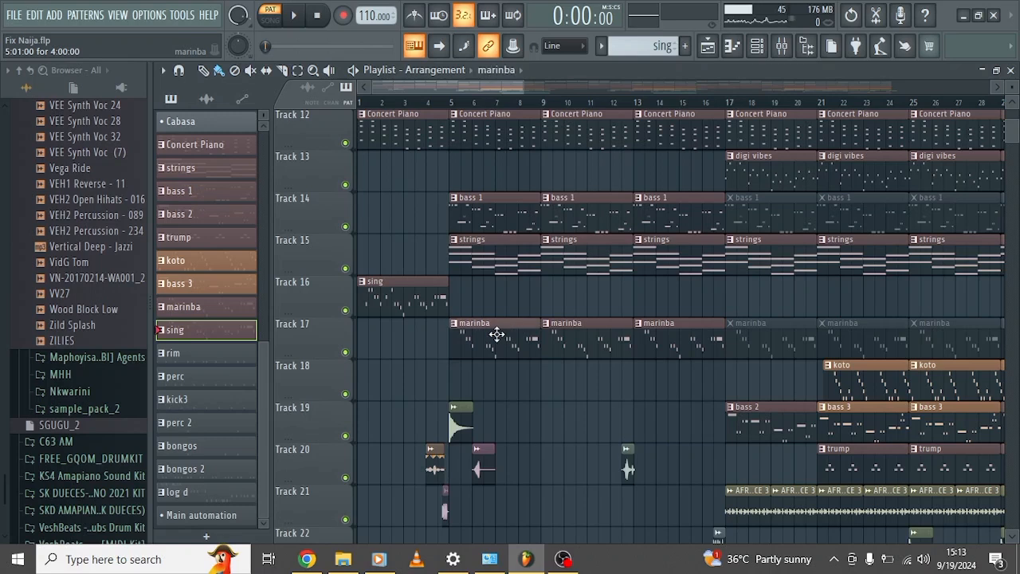
scroll(502, 341, left, 2)
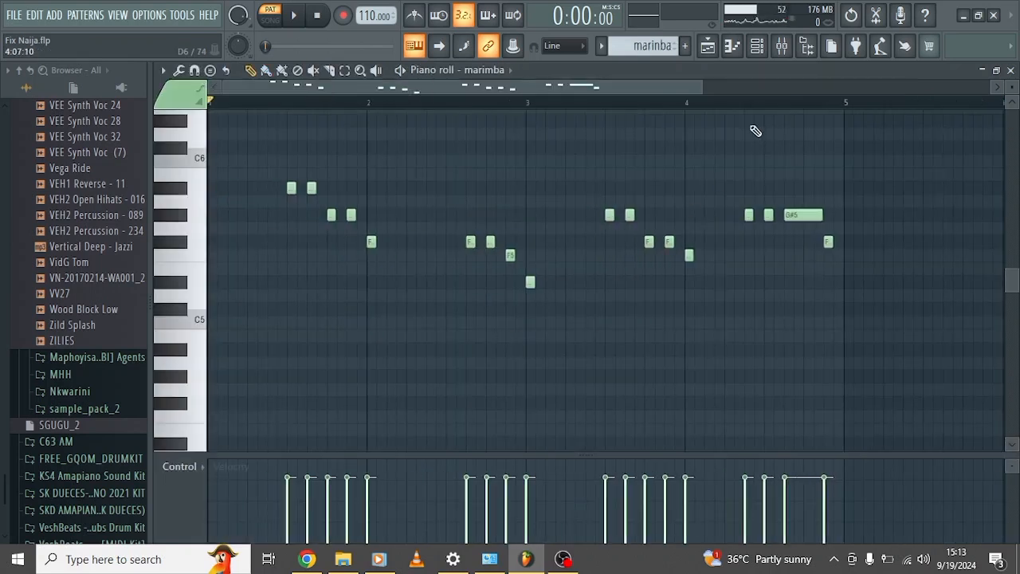
click(758, 45)
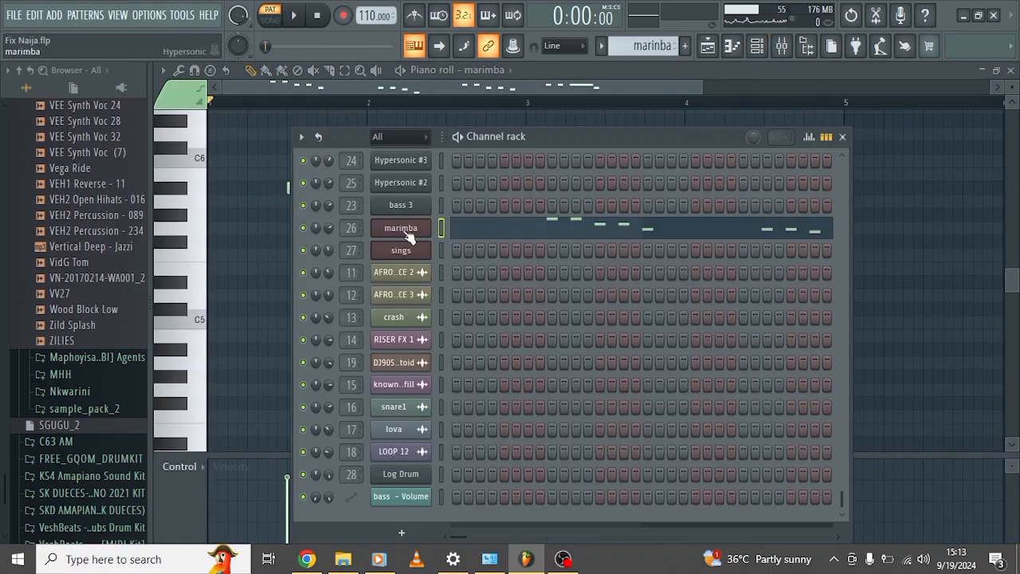
click(401, 229)
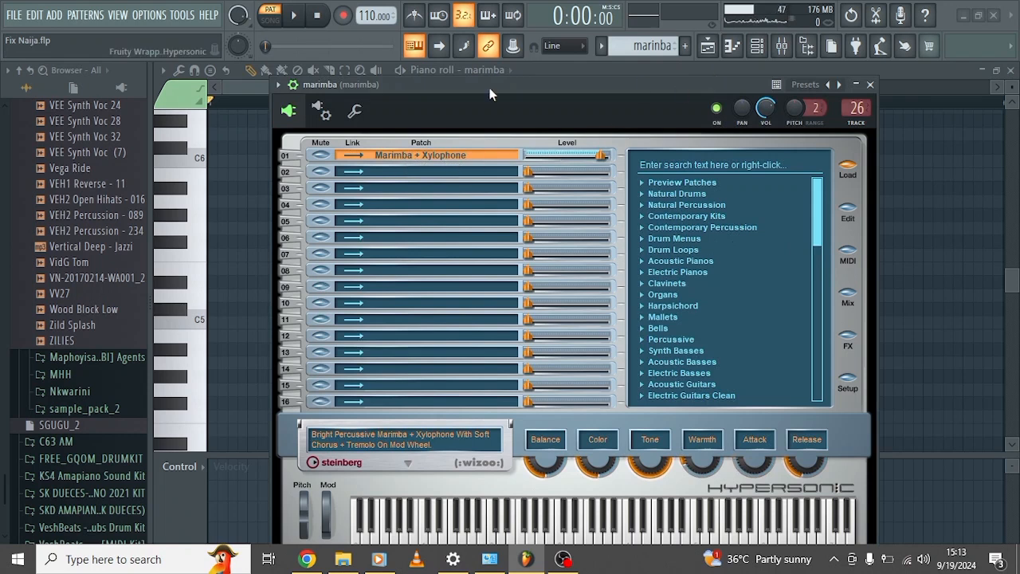
Close the marimba instrument, audition the marinba pattern in the piano roll, and stop playback.
click(243, 85)
key(space)
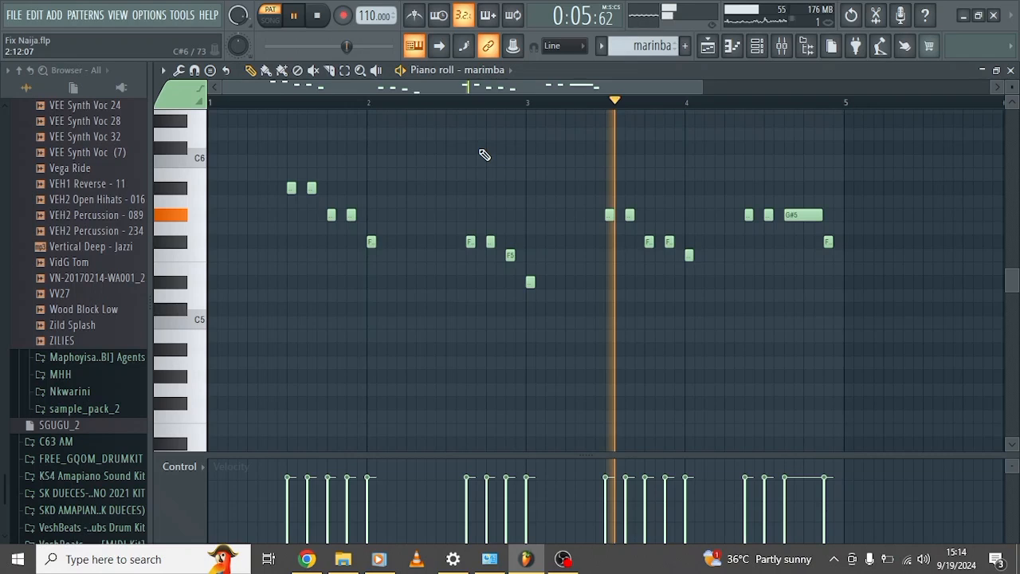
key(space)
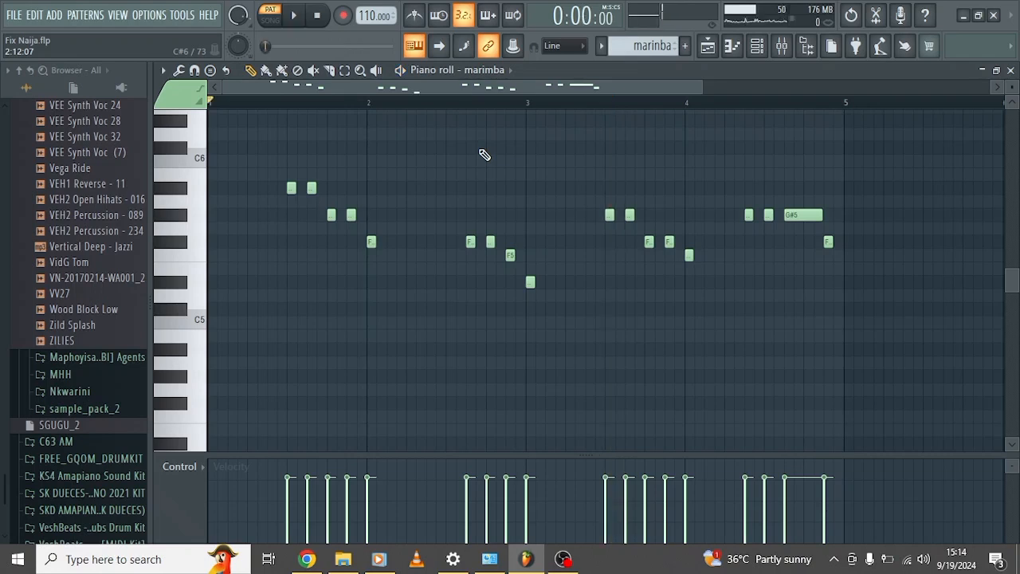
Open the strings pattern from Track 15 in the piano roll and show its Purity instrument.
click(716, 58)
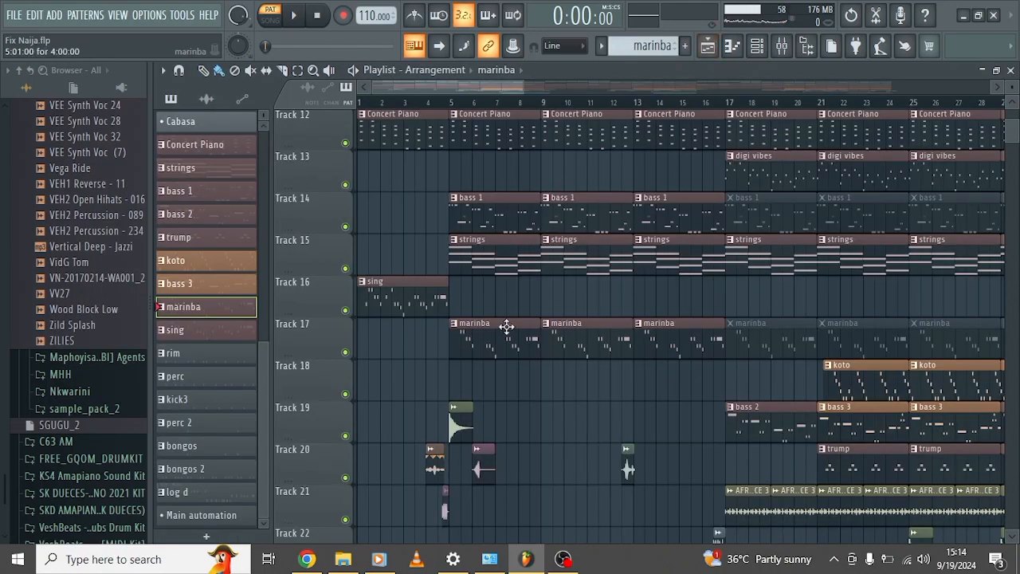
double_click(492, 263)
scroll(492, 263, down, 3)
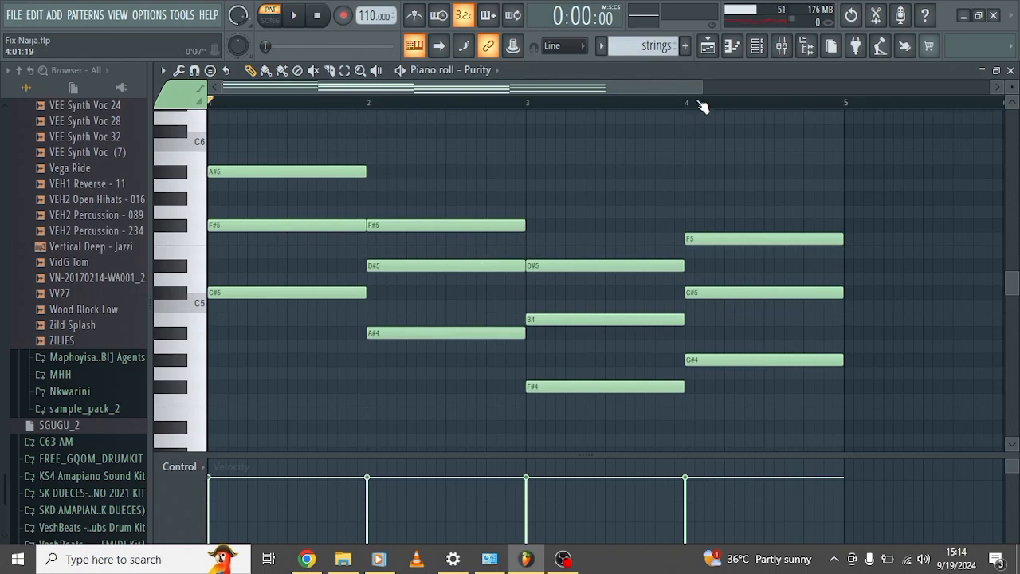
click(766, 57)
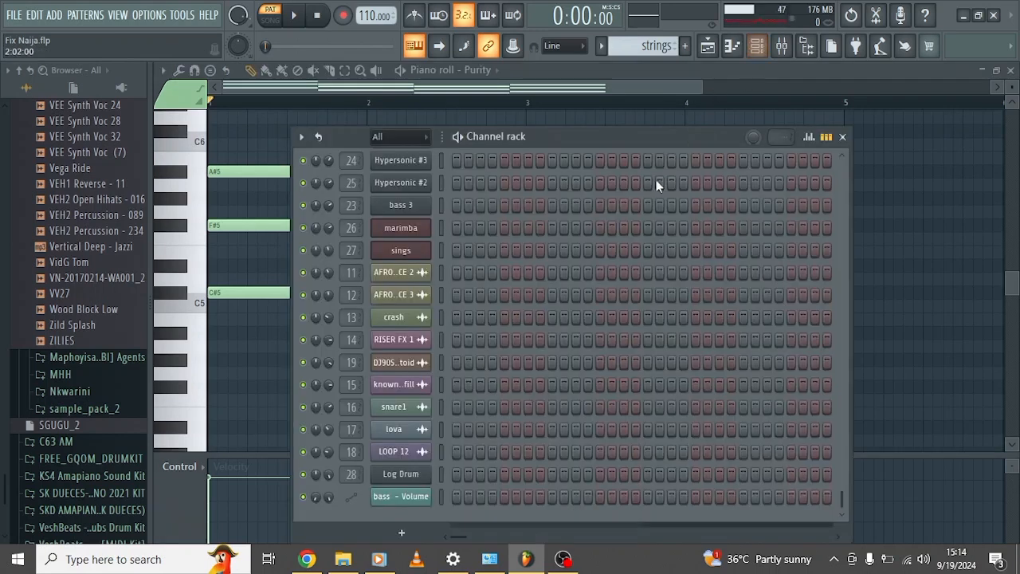
scroll(409, 341, up, 5)
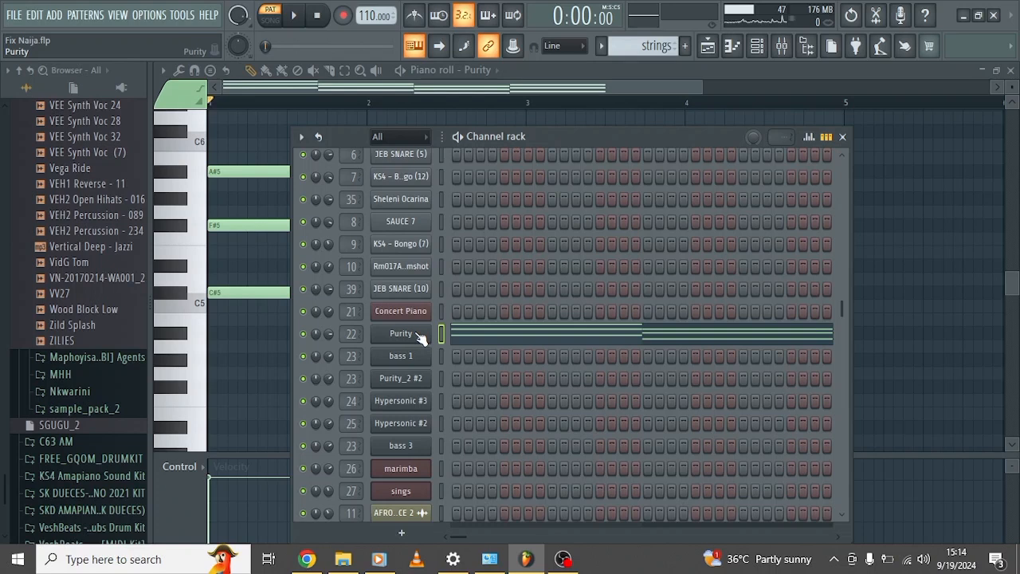
click(414, 334)
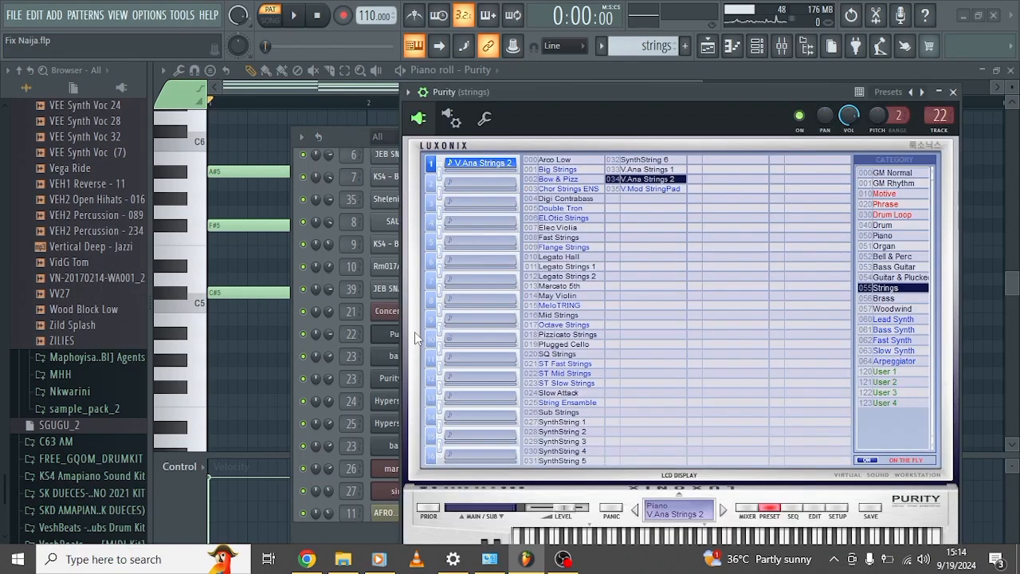
Close the Purity instrument, audition the strings pattern in the piano roll, and stop playback.
click(373, 90)
click(402, 71)
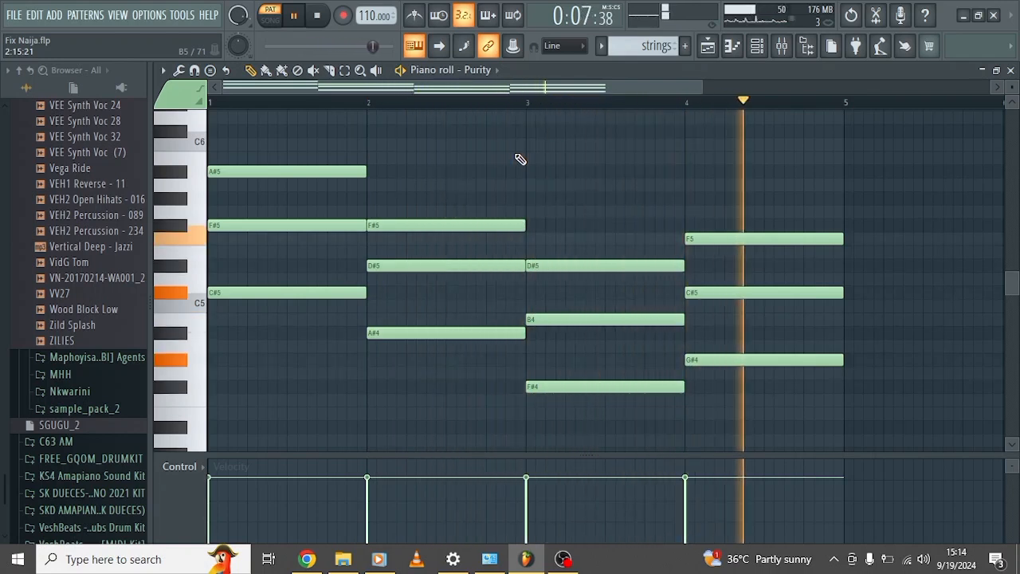
key(space)
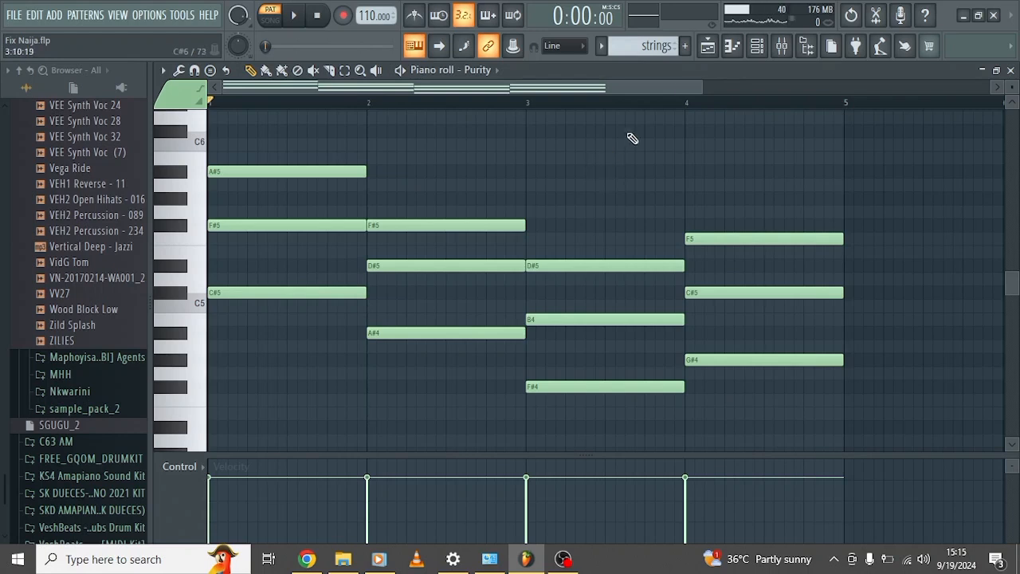
Open the koto pattern from Track 18 in the piano roll, view its notes from bar 1, and show its Hypersonic #2 instrument.
click(708, 47)
scroll(519, 263, down, 2)
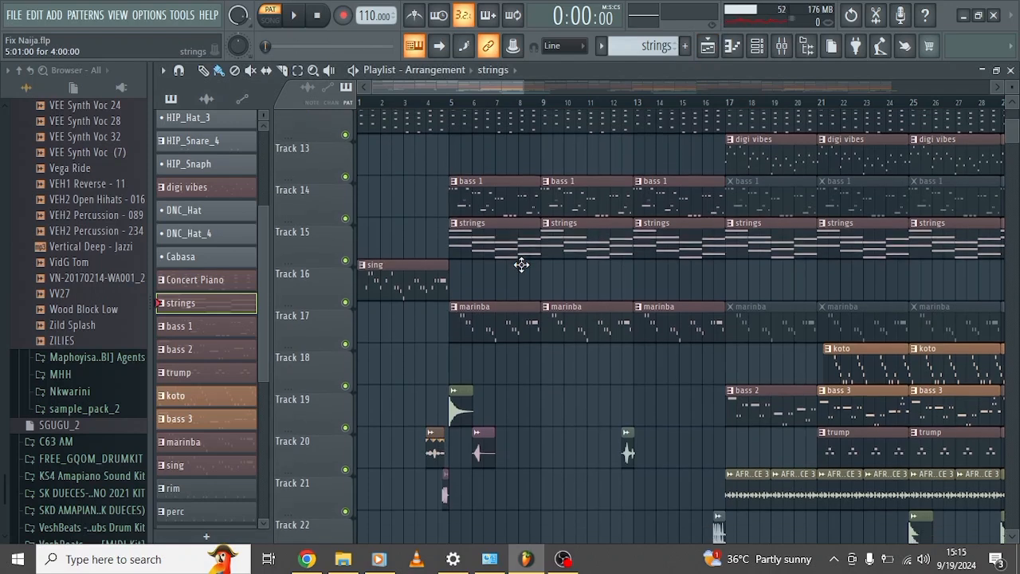
scroll(521, 265, right, 6)
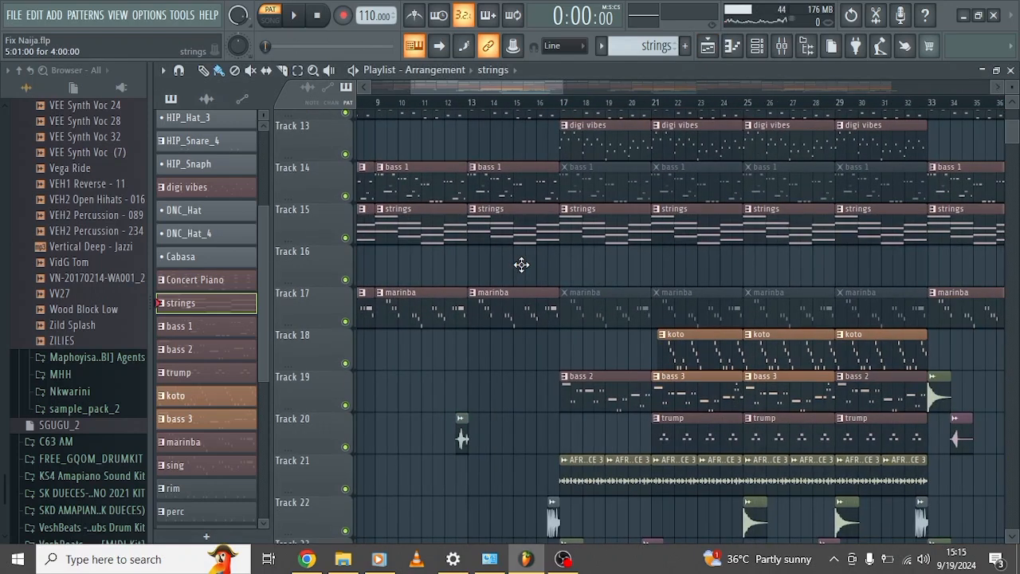
scroll(521, 265, down, 4)
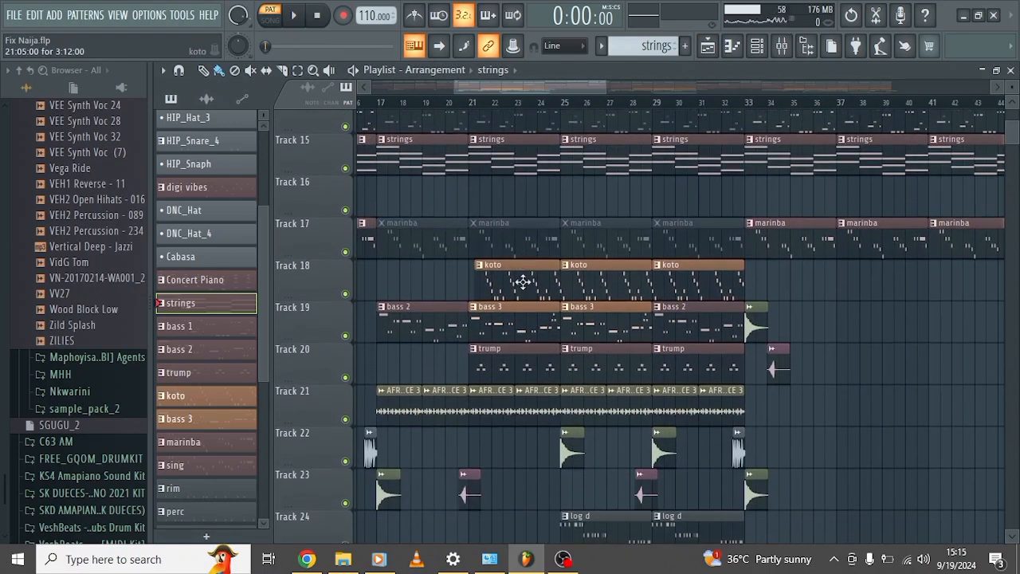
double_click(526, 283)
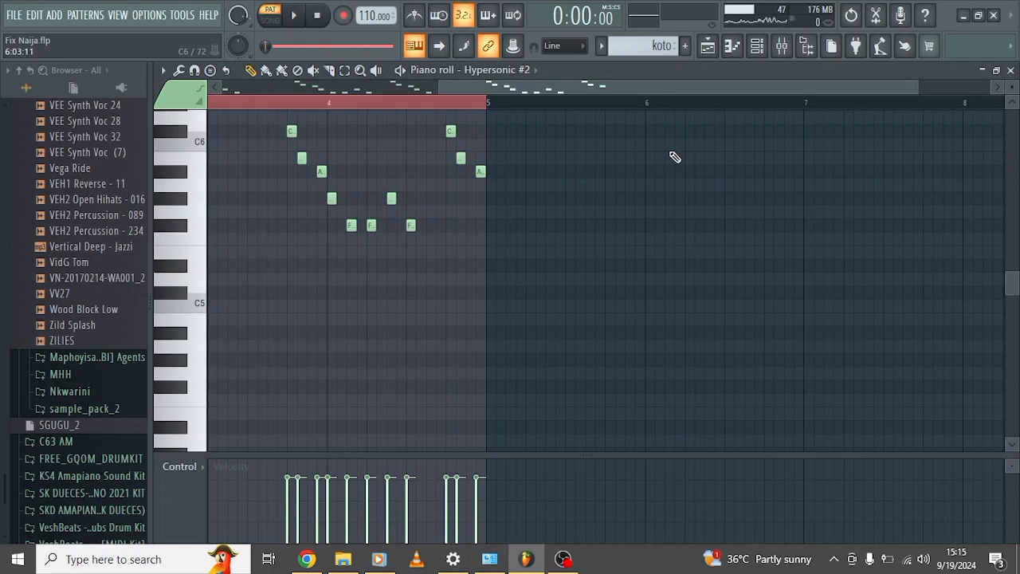
scroll(674, 157, left, 4)
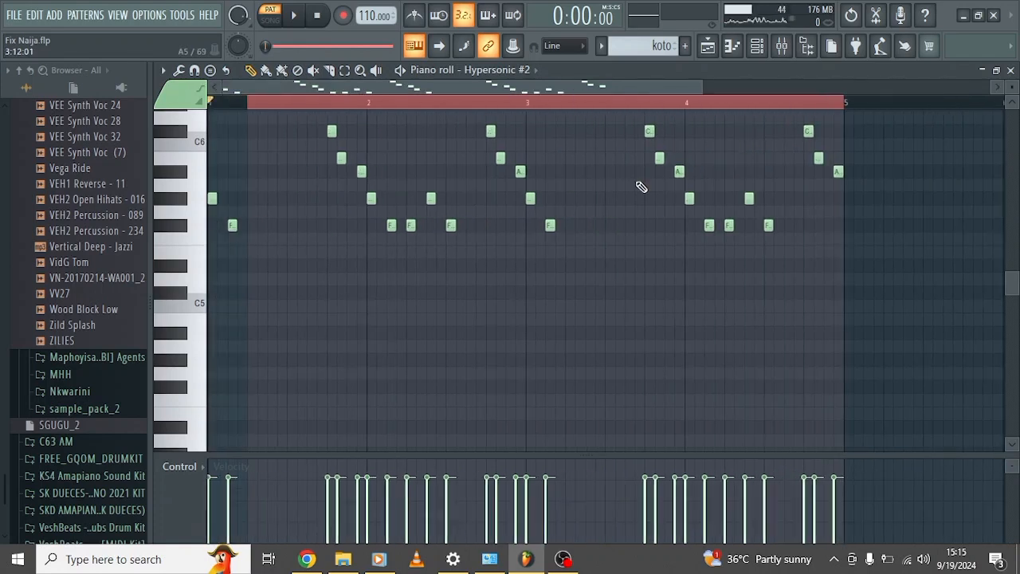
scroll(641, 186, up, 2)
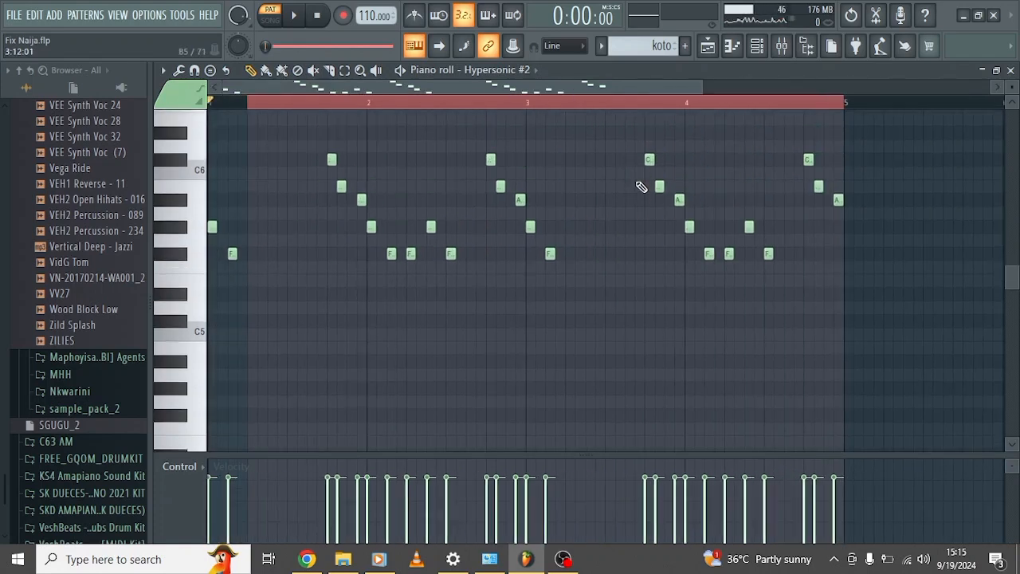
click(760, 48)
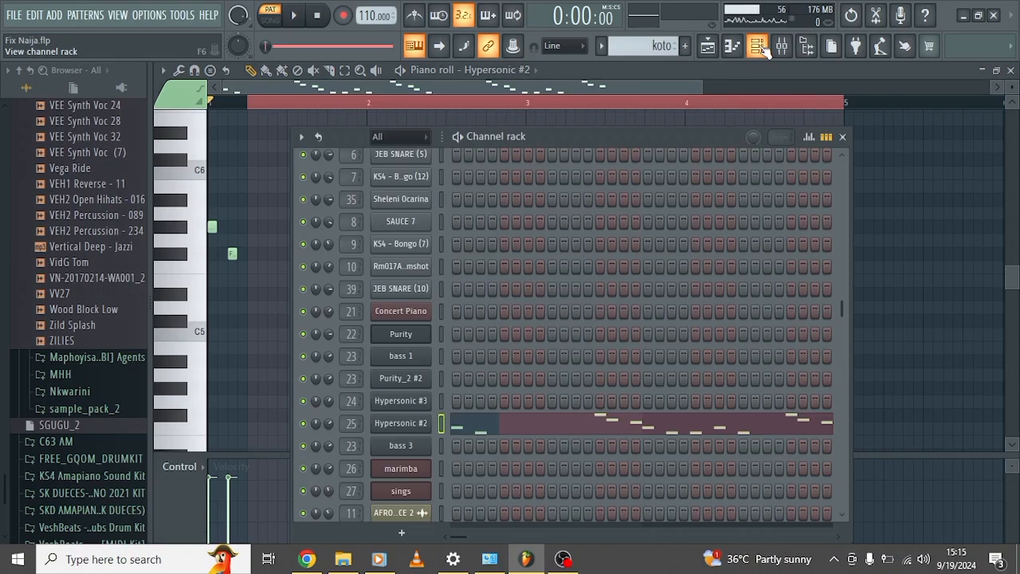
click(407, 424)
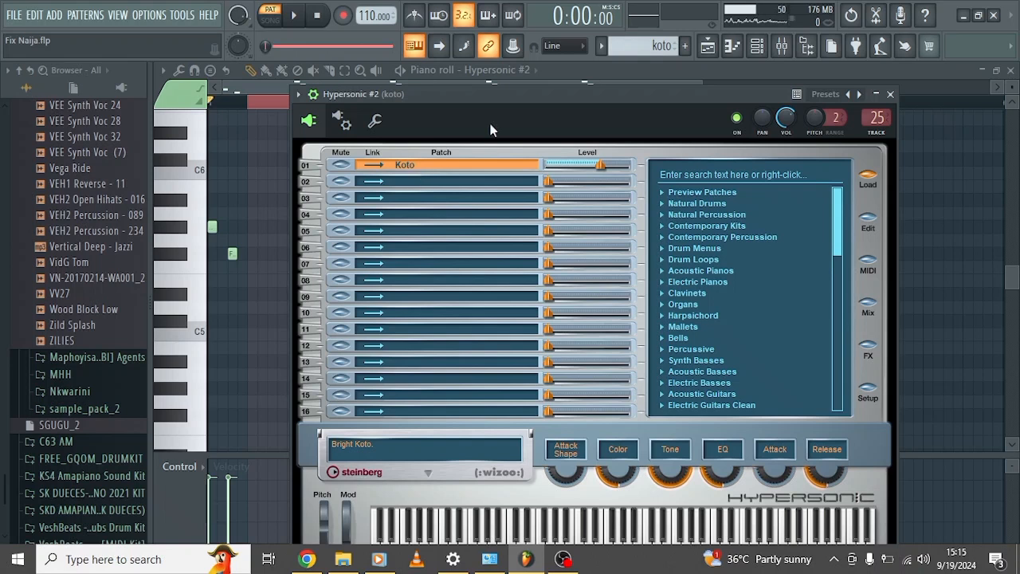
Close the Hypersonic #2 instrument, audition the koto pattern in the piano roll, and stop playback.
click(273, 87)
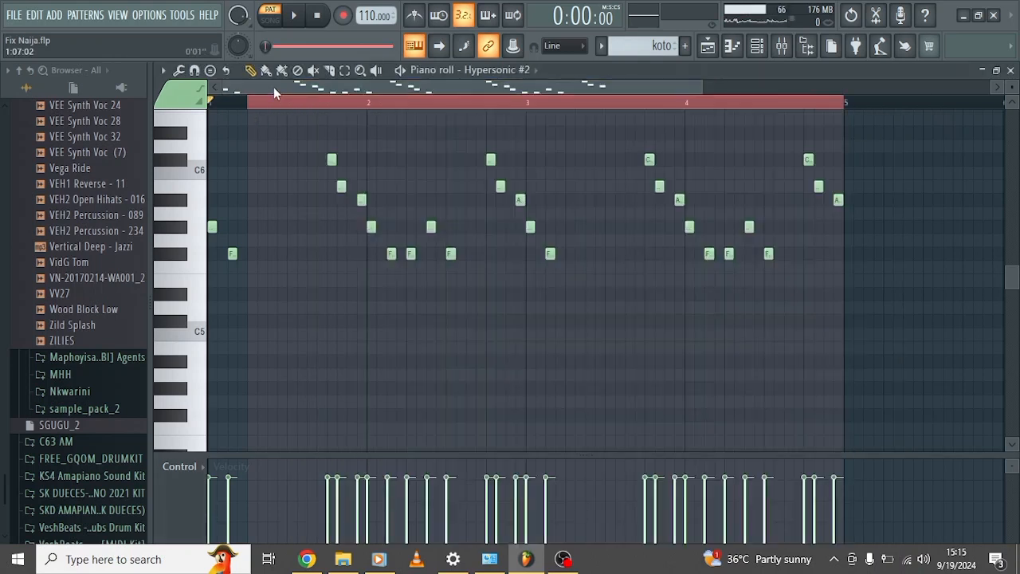
click(400, 70)
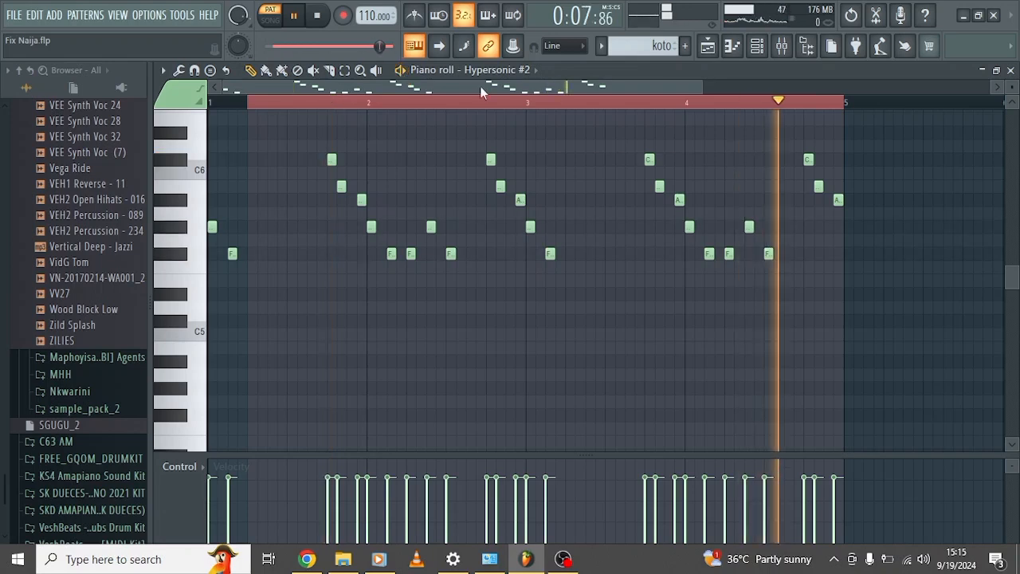
key(space)
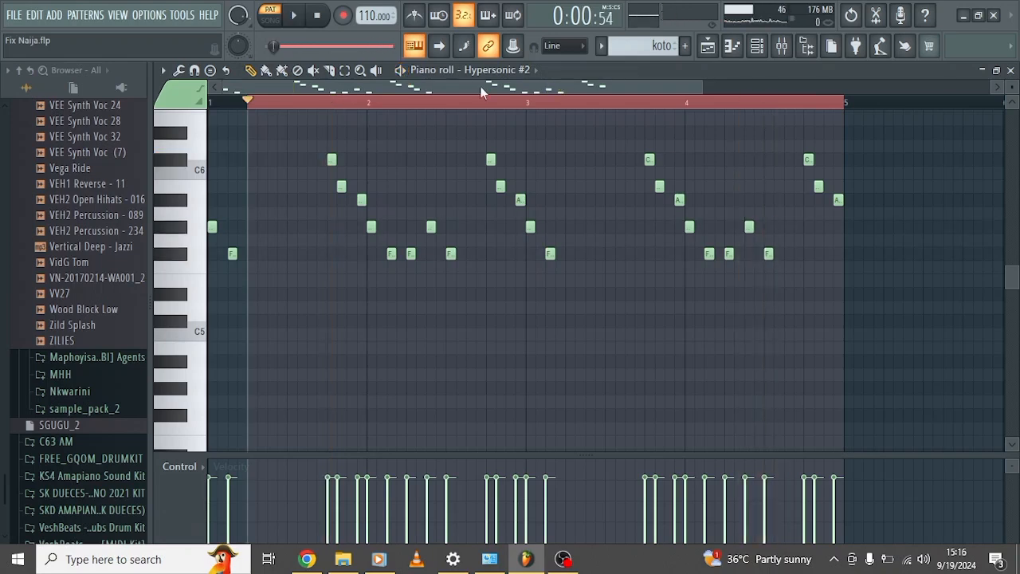
Open the trump pattern from Track 20 in the piano roll and show its Hypersonic #3 instrument.
click(707, 47)
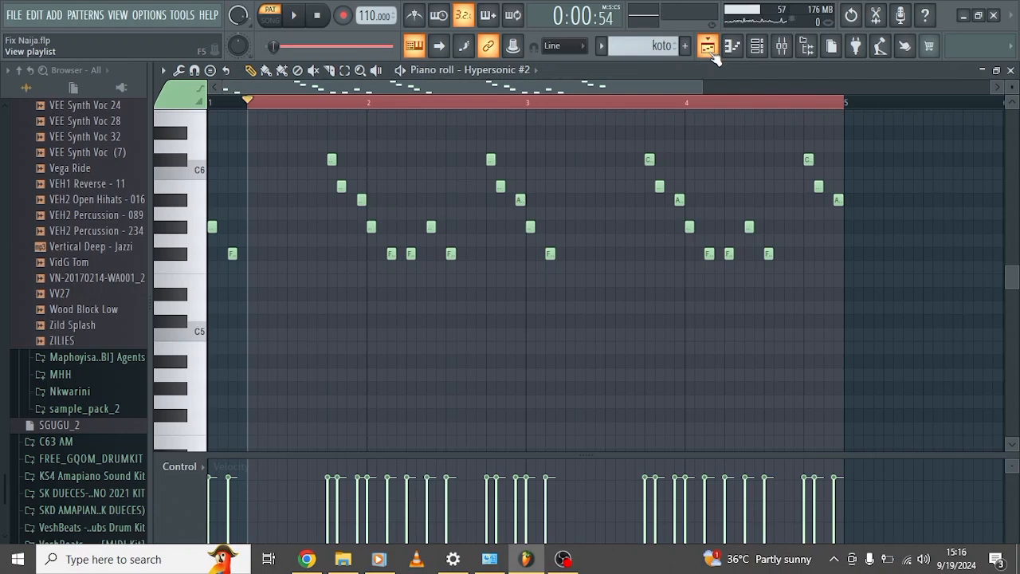
scroll(542, 288, down, 3)
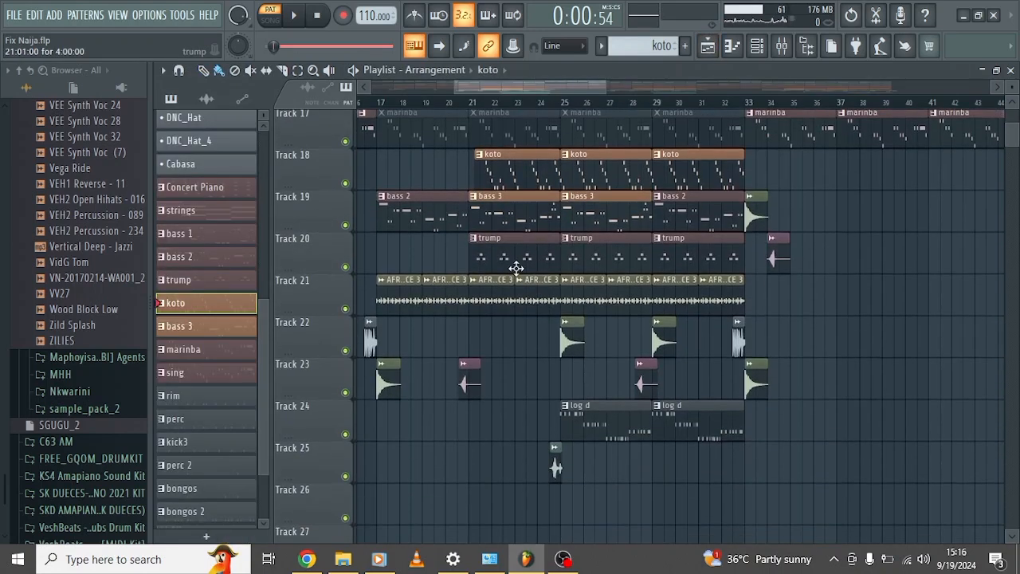
double_click(516, 266)
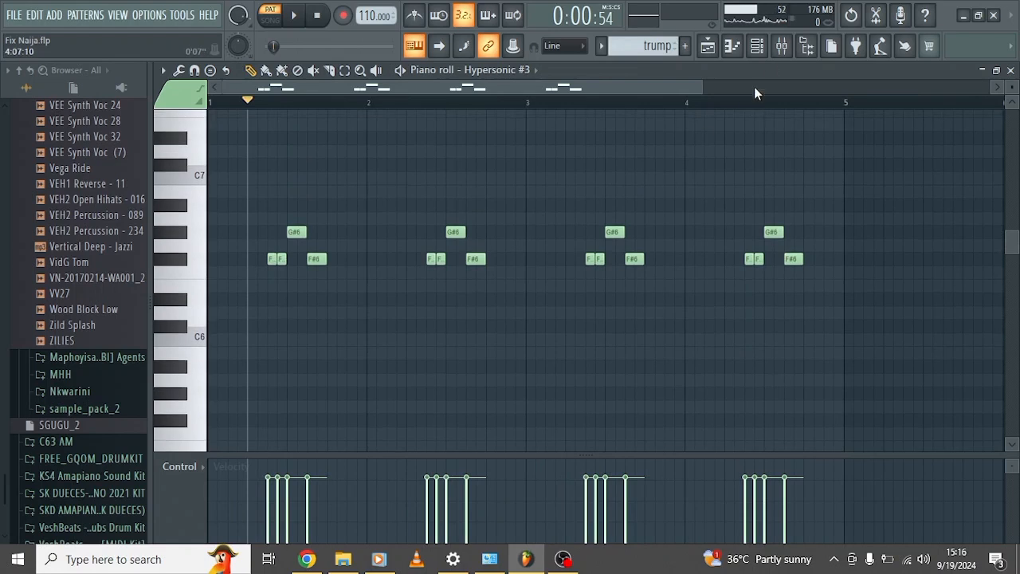
click(757, 45)
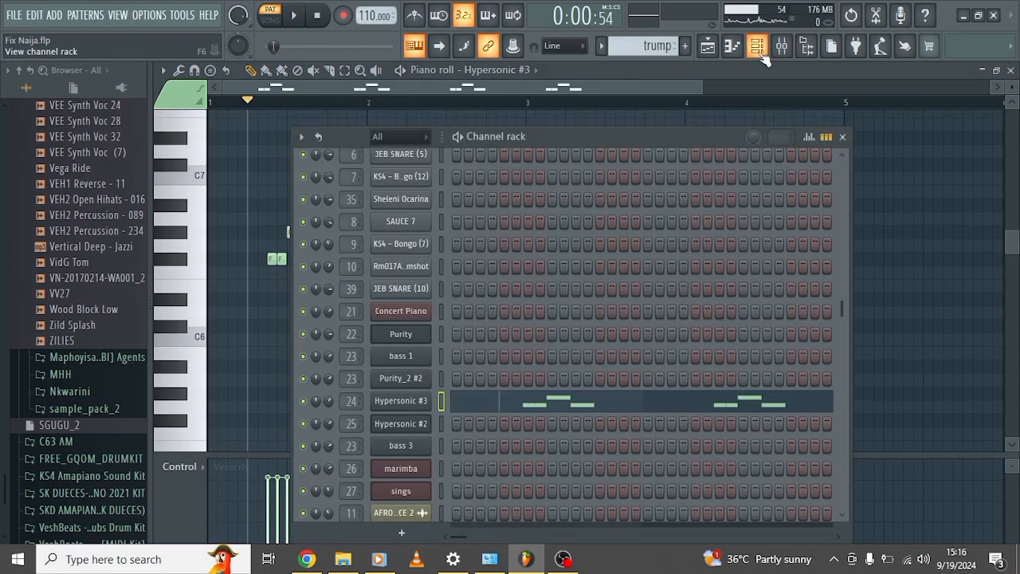
click(415, 401)
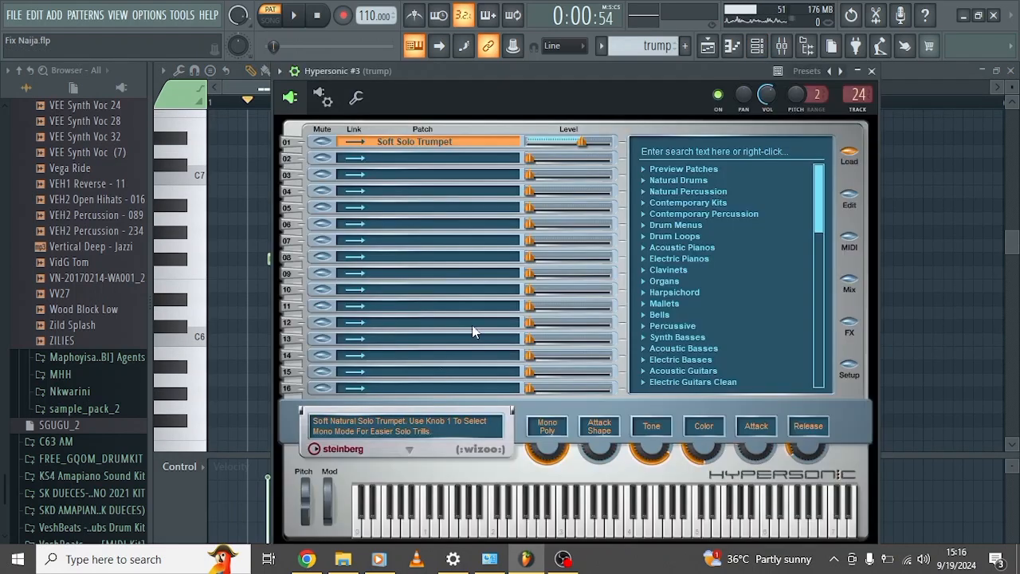
Close the Hypersonic #3 instrument, audition the trump pattern in the piano roll, and stop playback.
click(239, 90)
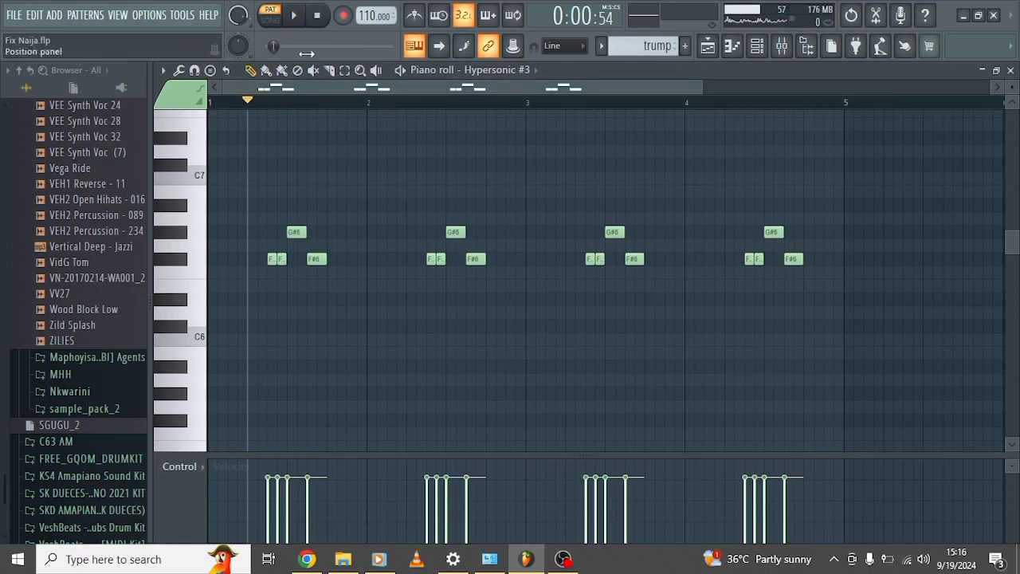
click(320, 18)
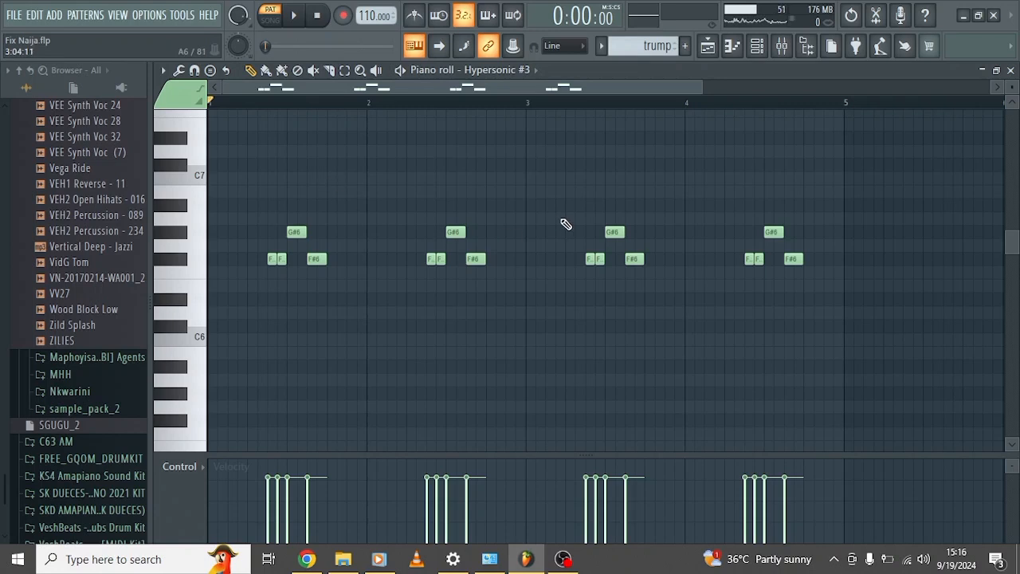
click(407, 72)
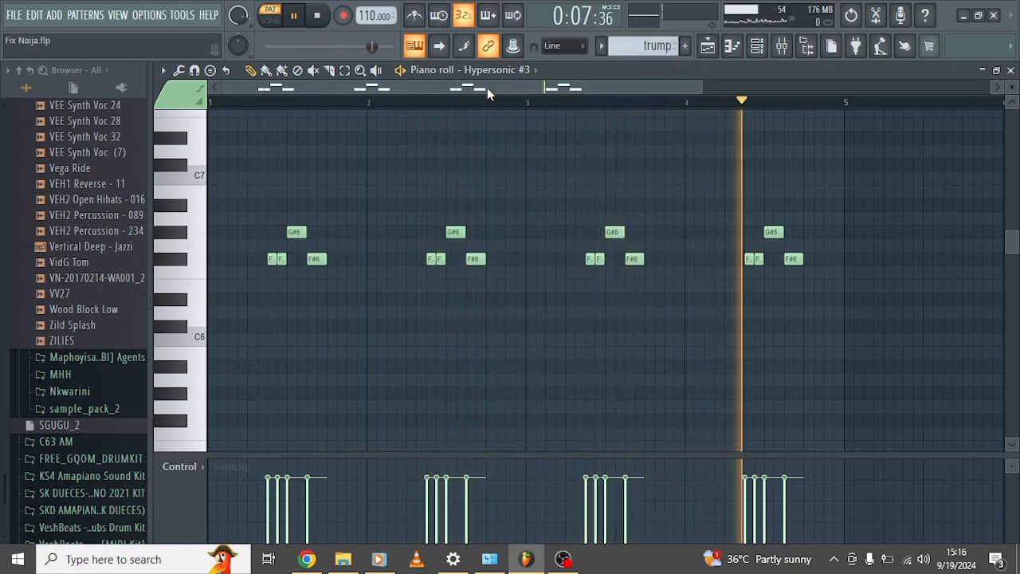
key(space)
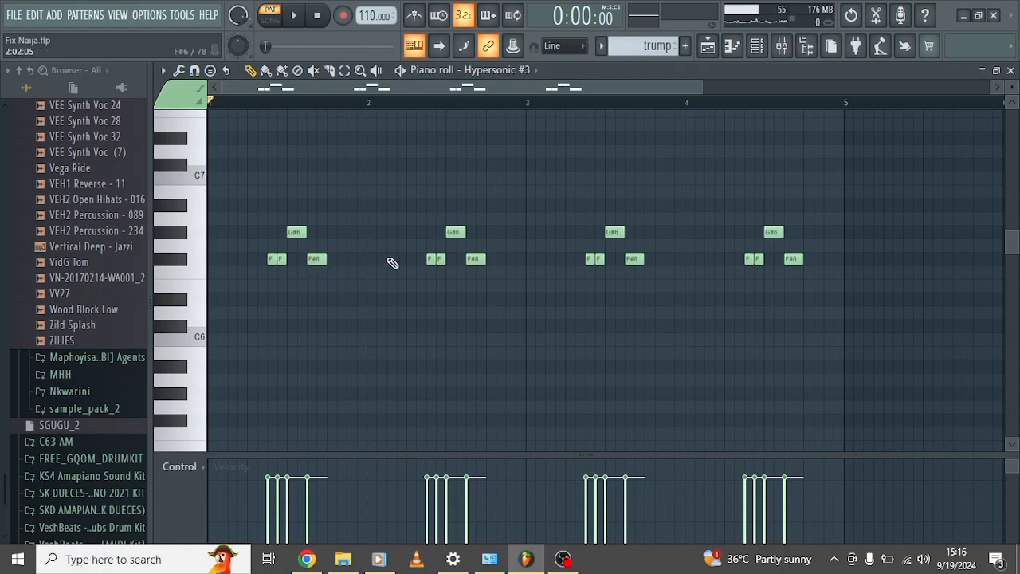
Return to the playlist and open the digi vibes pattern from Track 13 in the piano roll.
click(716, 50)
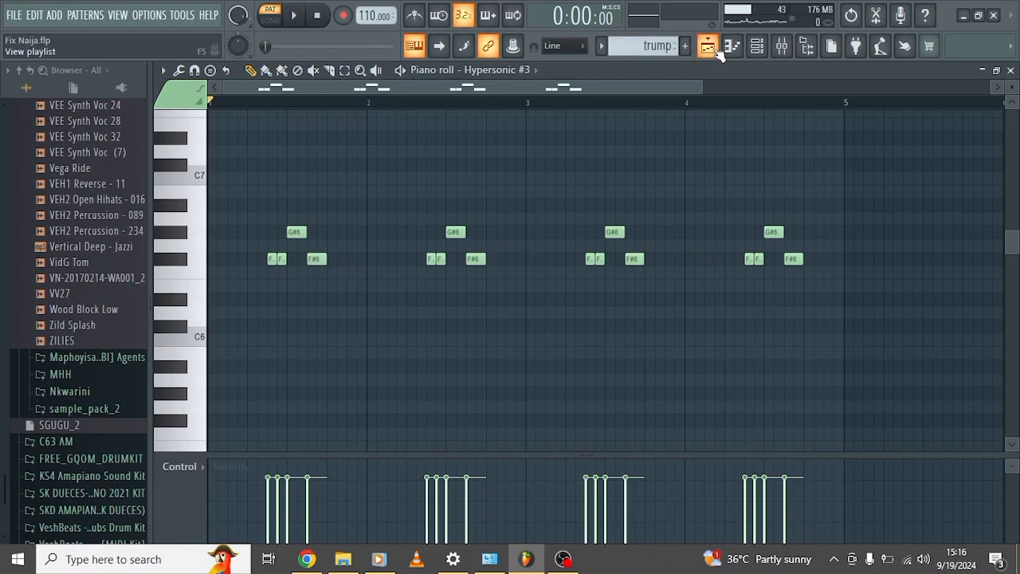
click(717, 49)
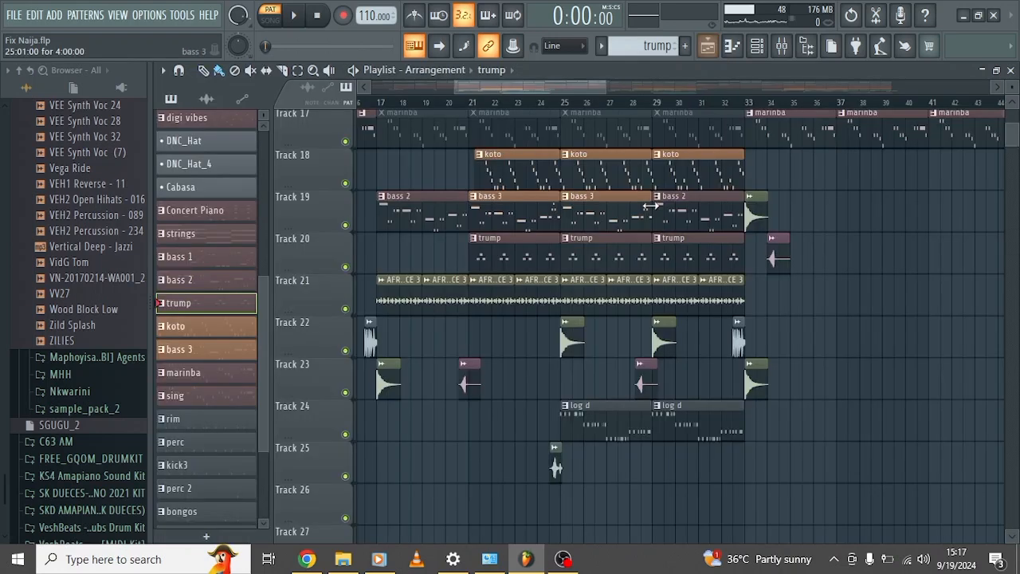
scroll(652, 206, down, 1)
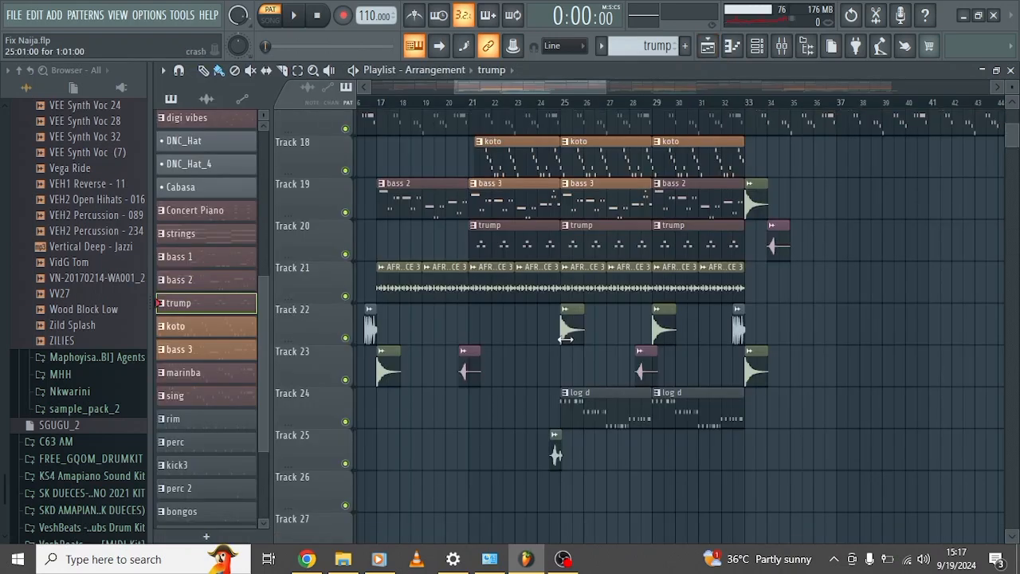
scroll(565, 339, up, 5)
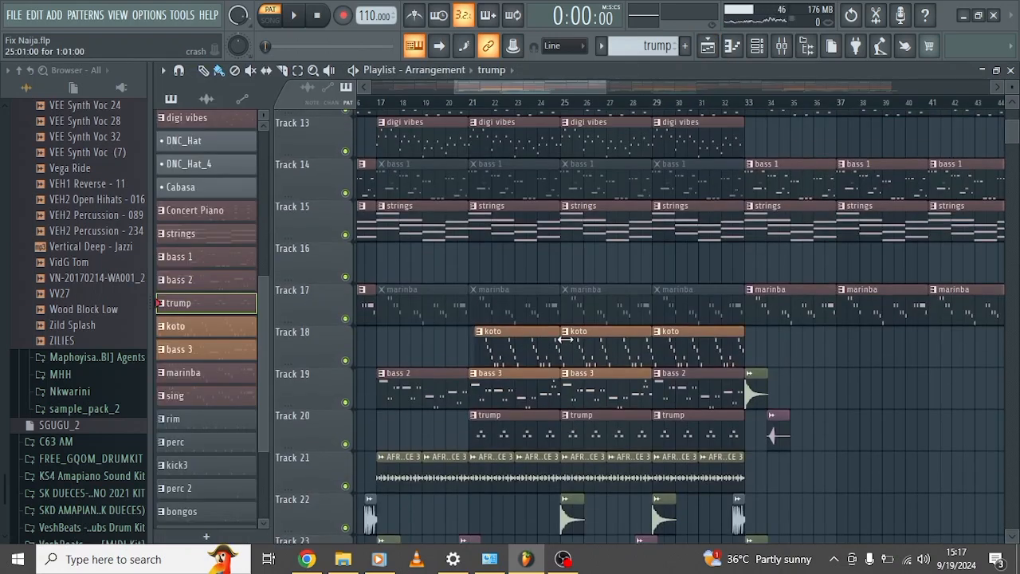
scroll(487, 289, left, 5)
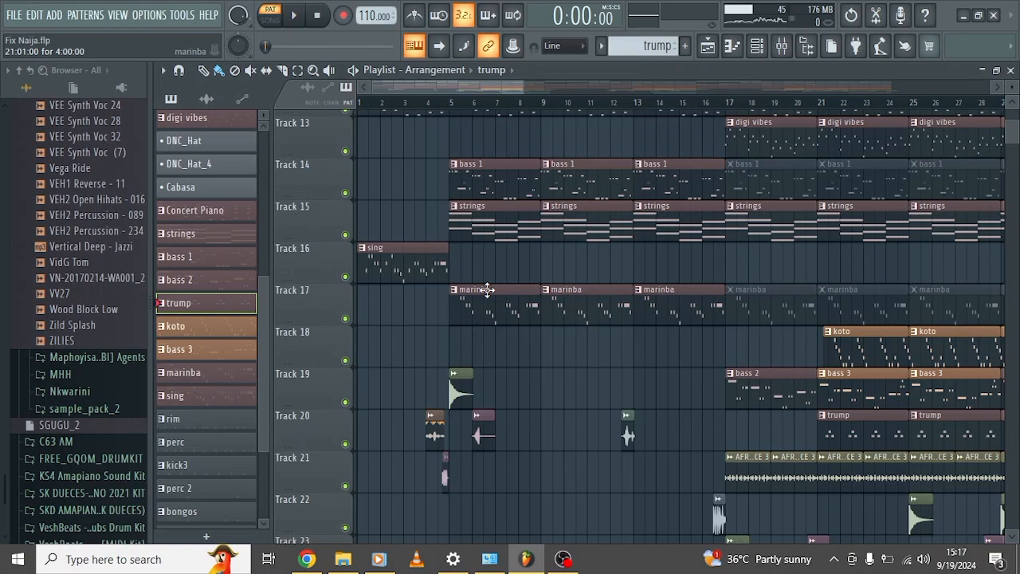
scroll(685, 291, right, 3)
scroll(686, 291, up, 1)
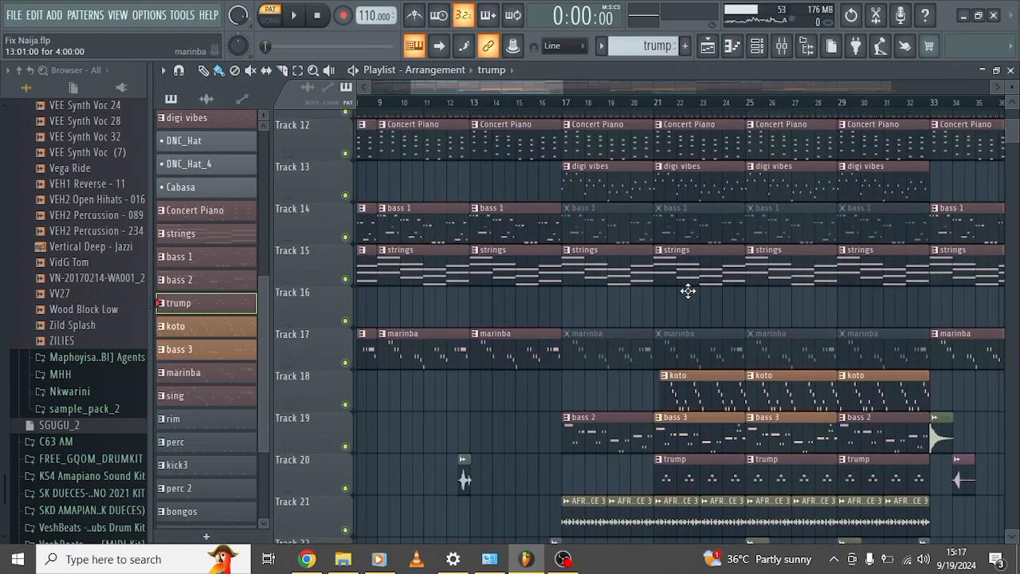
double_click(603, 185)
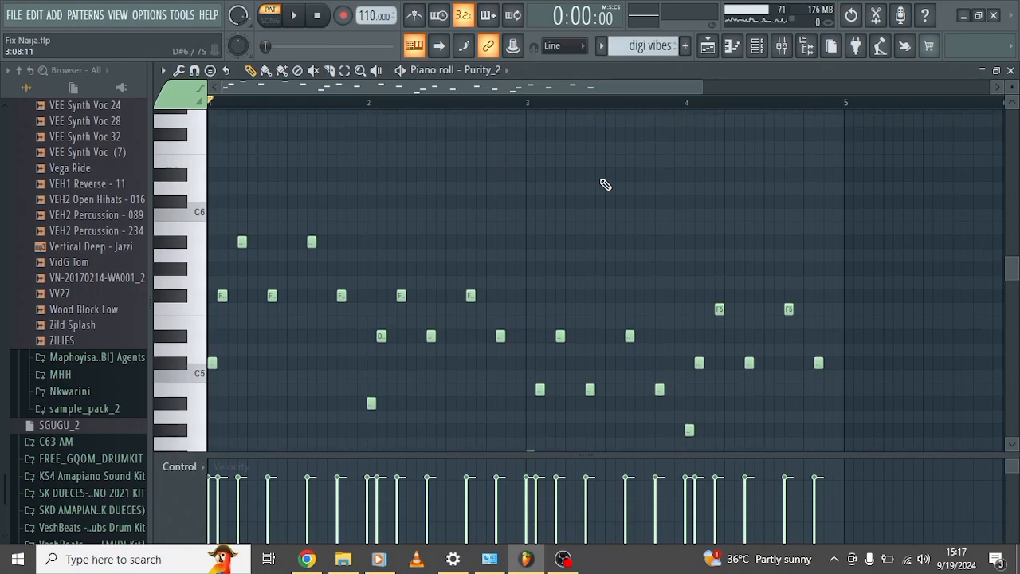
Find the Purity_2 #3 channel in the channel rack and show its instrument.
click(758, 48)
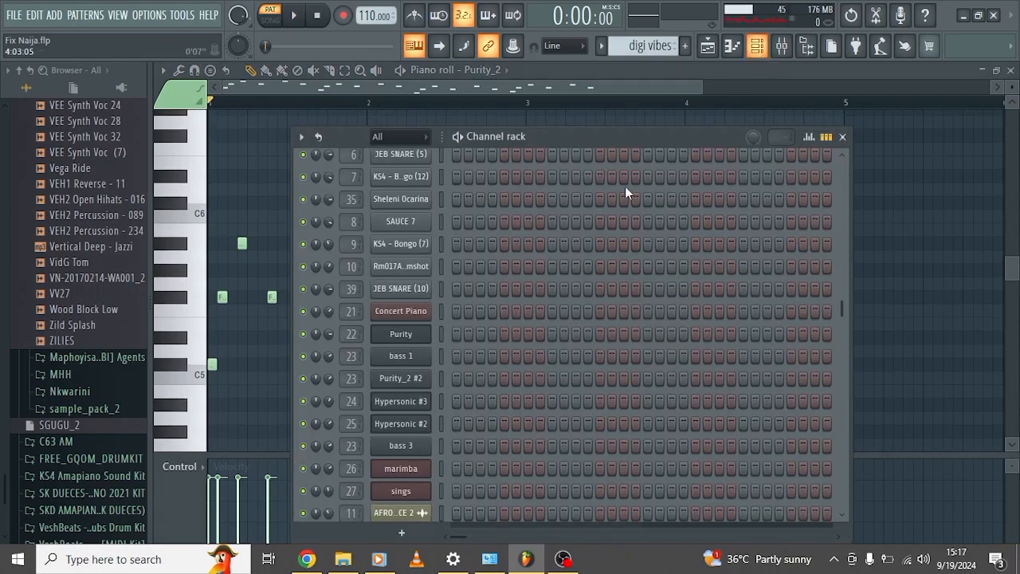
scroll(405, 406, down, 4)
scroll(408, 408, up, 5)
click(390, 307)
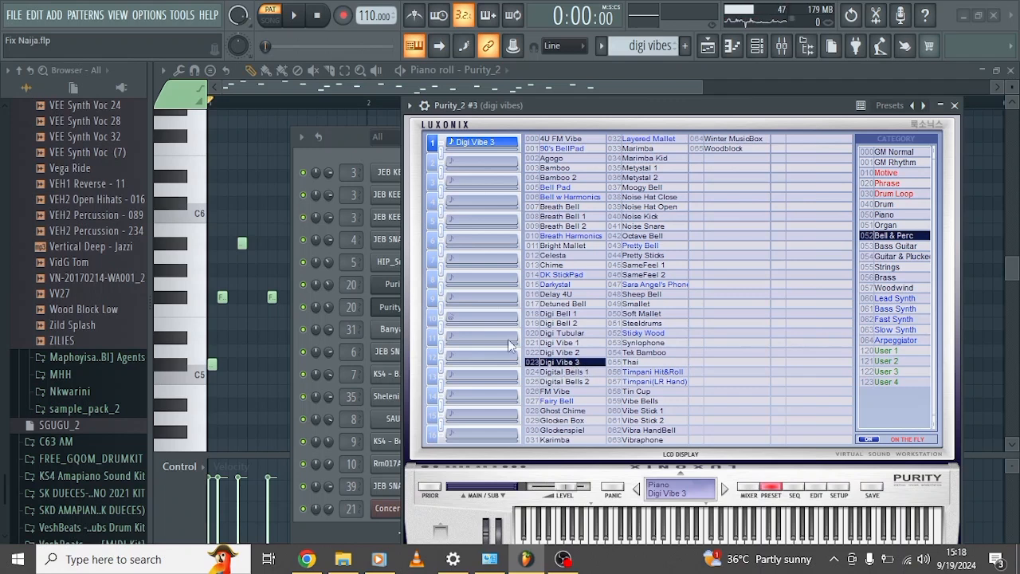
Open the Purity_2 #3 notes of the digi vibes pattern in the piano roll, audition them, and stop playback.
click(349, 137)
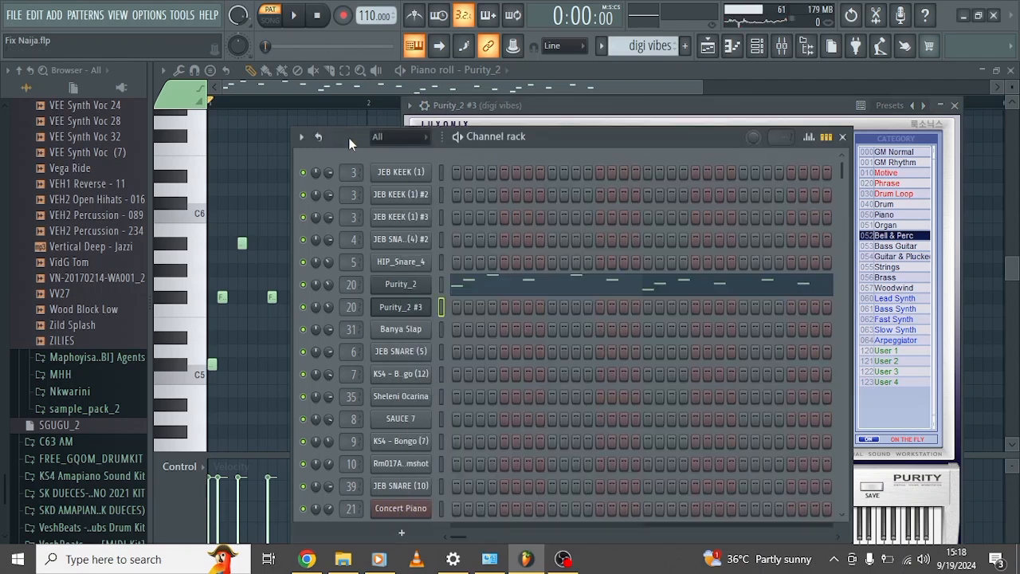
click(439, 290)
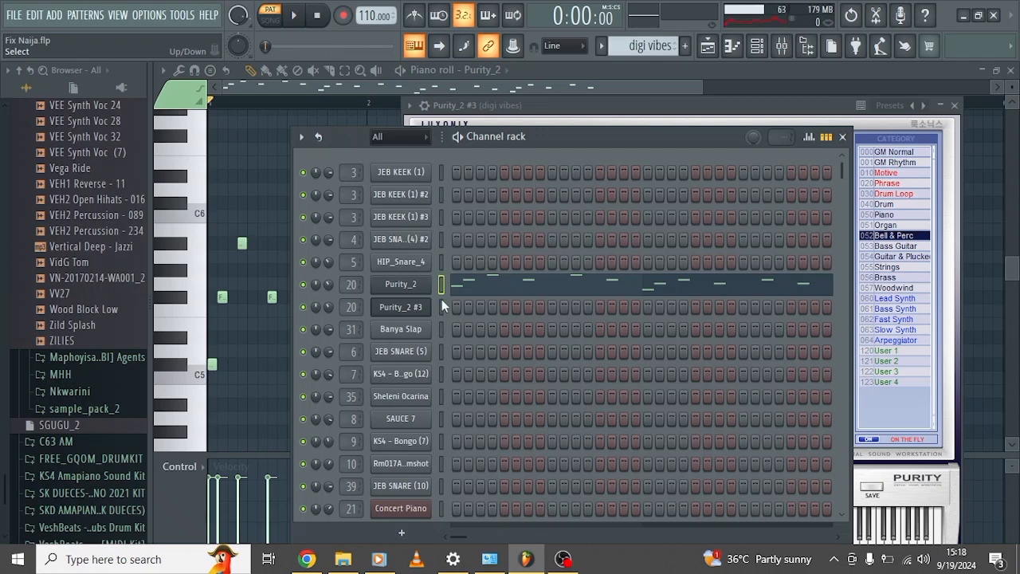
click(442, 303)
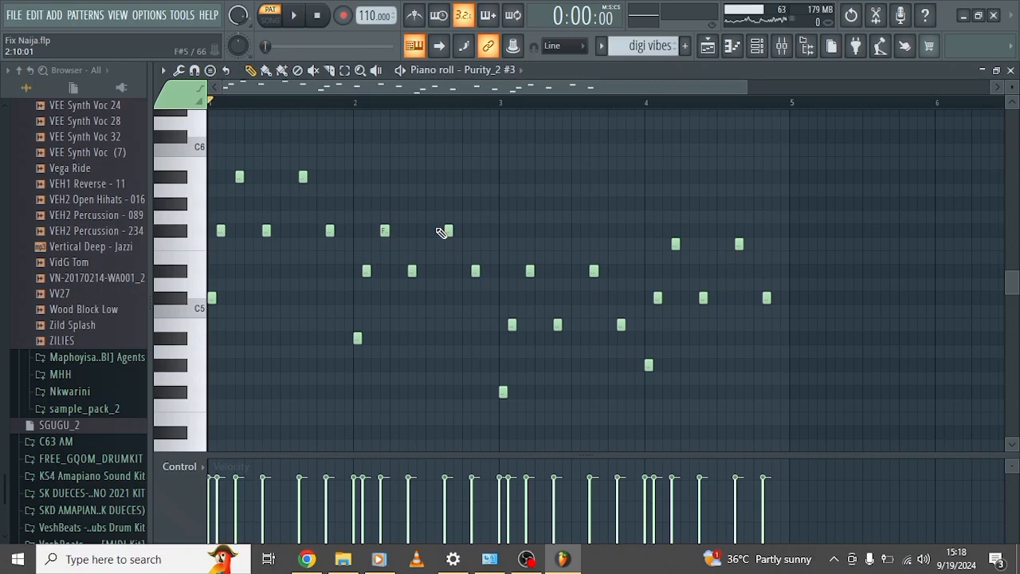
key(space)
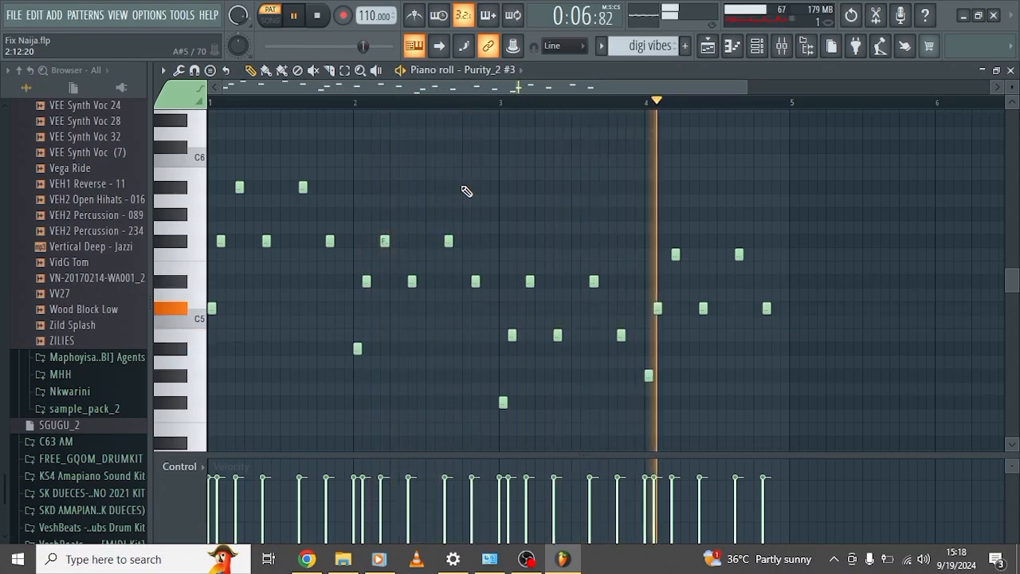
key(space)
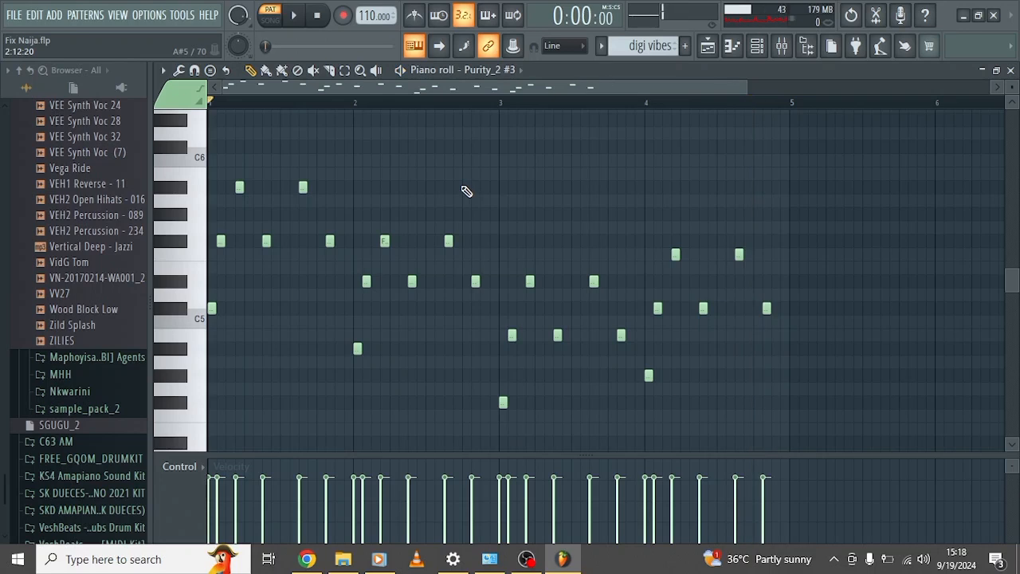
Open the bass 1 pattern from Track 14 in the piano roll and show its bass 1 instrument.
click(714, 47)
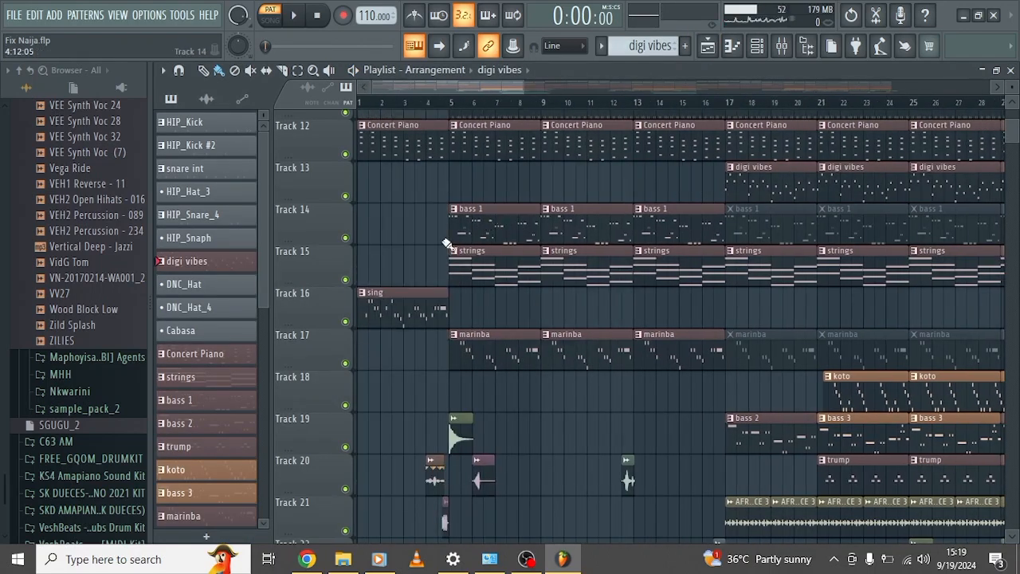
double_click(492, 223)
scroll(492, 224, left, 3)
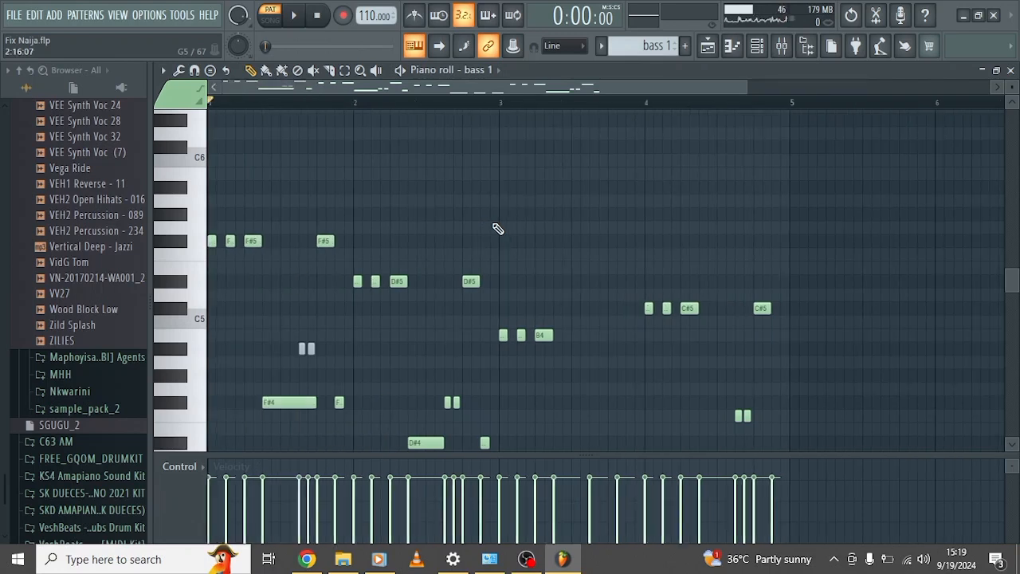
scroll(493, 223, down, 3)
scroll(493, 224, up, 1)
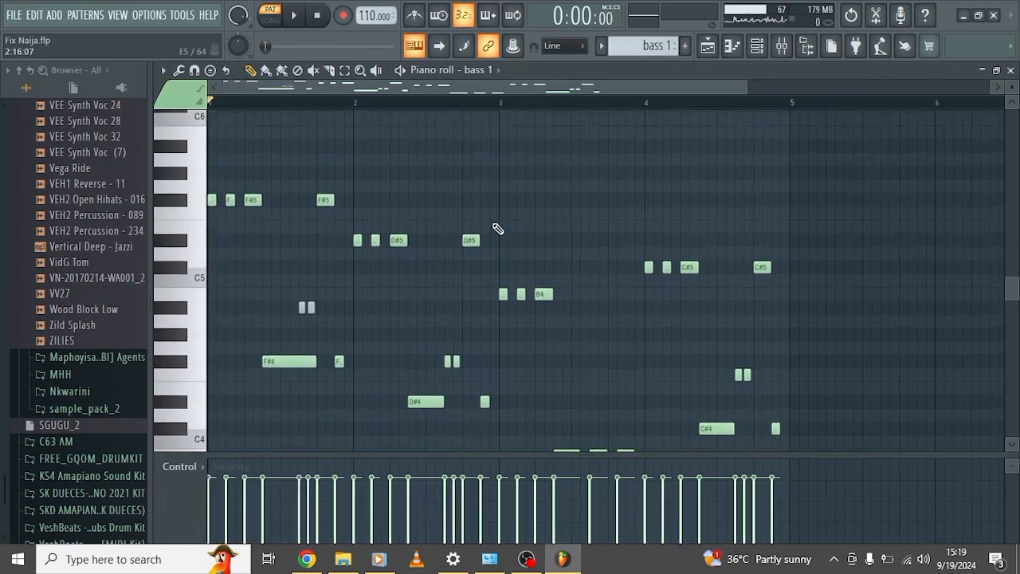
click(758, 46)
scroll(398, 353, down, 3)
scroll(398, 353, down, 3)
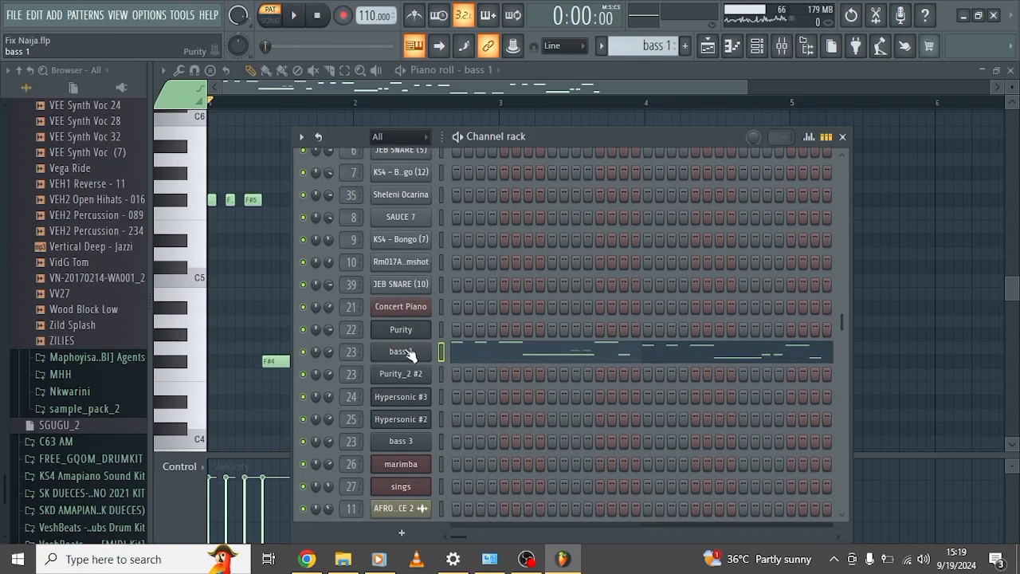
click(401, 351)
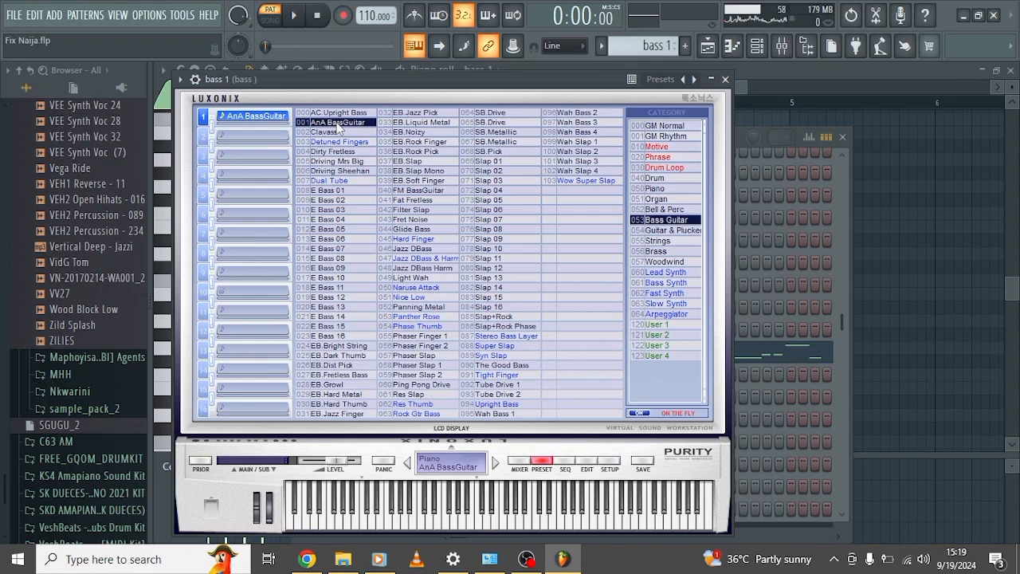
Return to the bass 1 piano roll, audition the whole pattern, and stop playback.
click(732, 46)
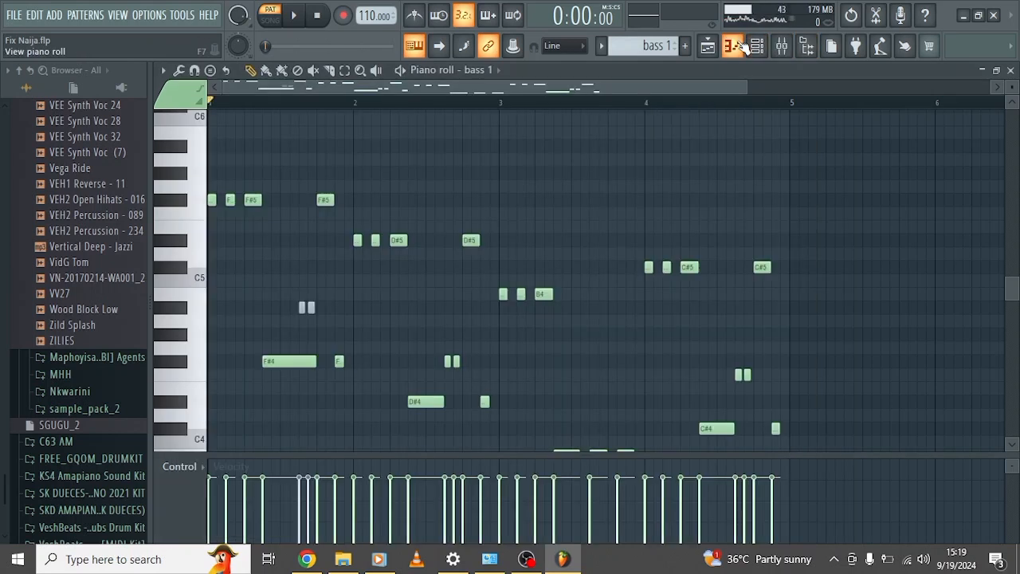
key(space)
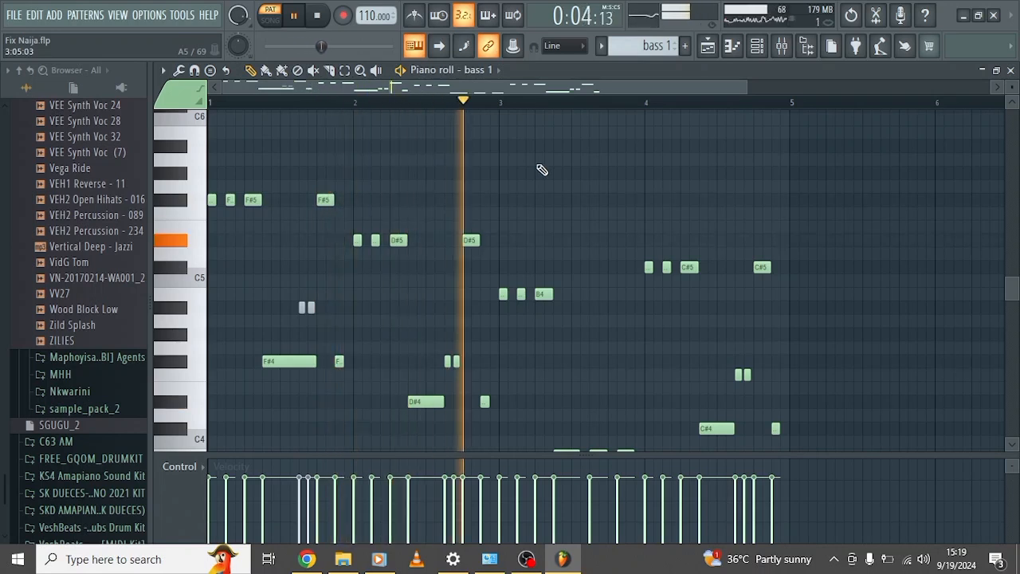
scroll(542, 170, down, 3)
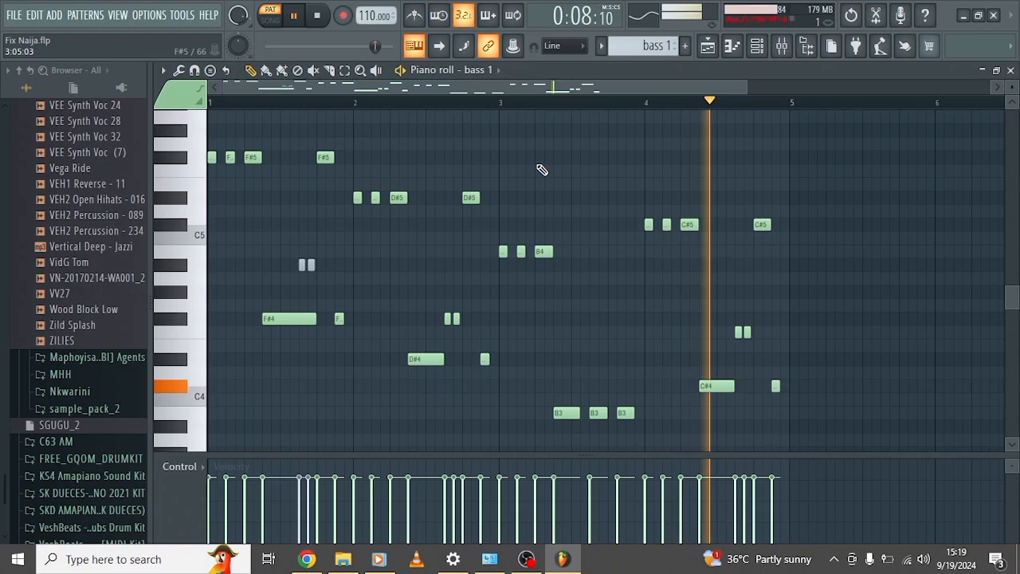
key(space)
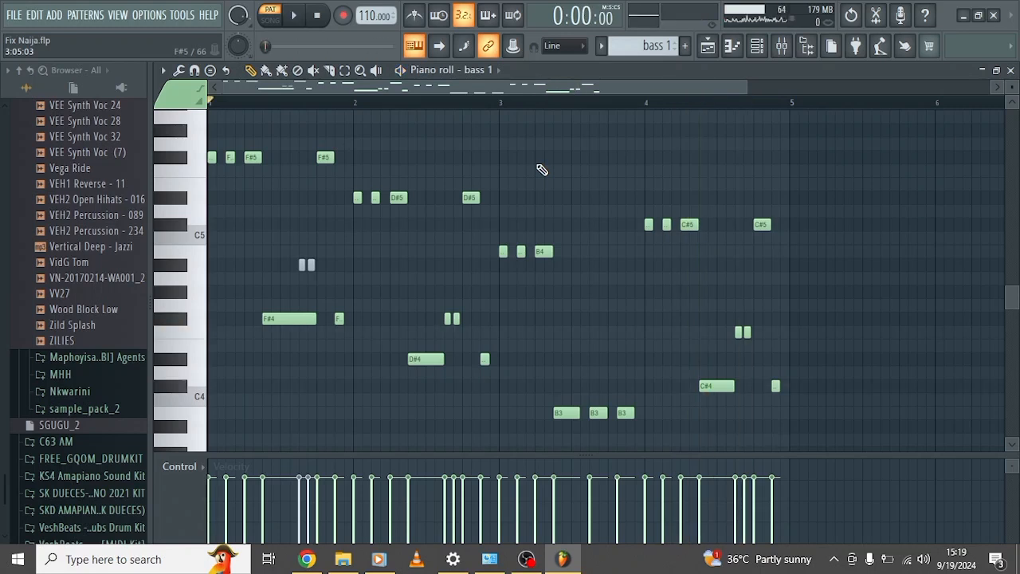
Return to the playlist and open the log d pattern from Track 24 in the piano roll.
click(708, 50)
scroll(541, 245, down, 1)
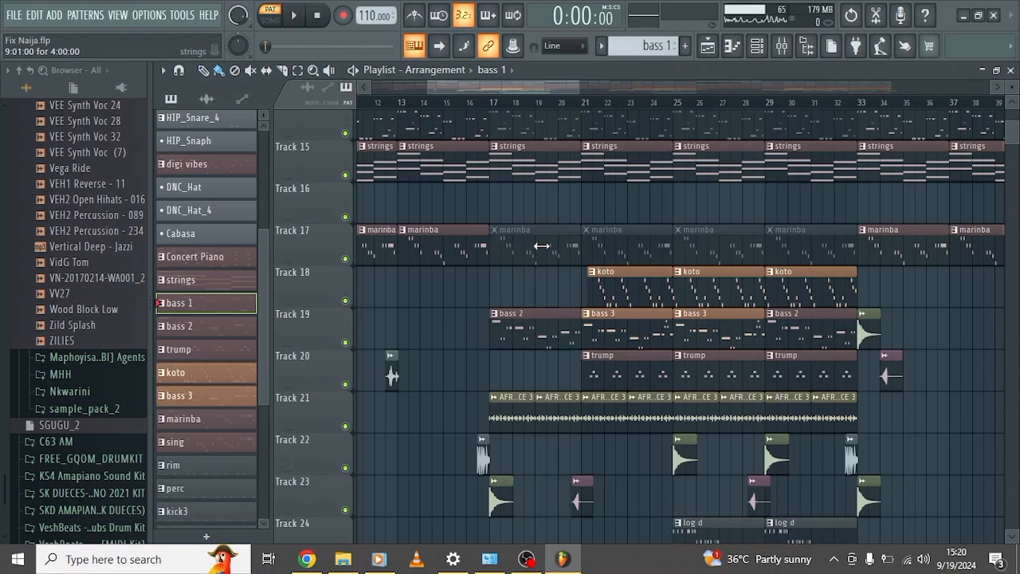
scroll(541, 246, down, 2)
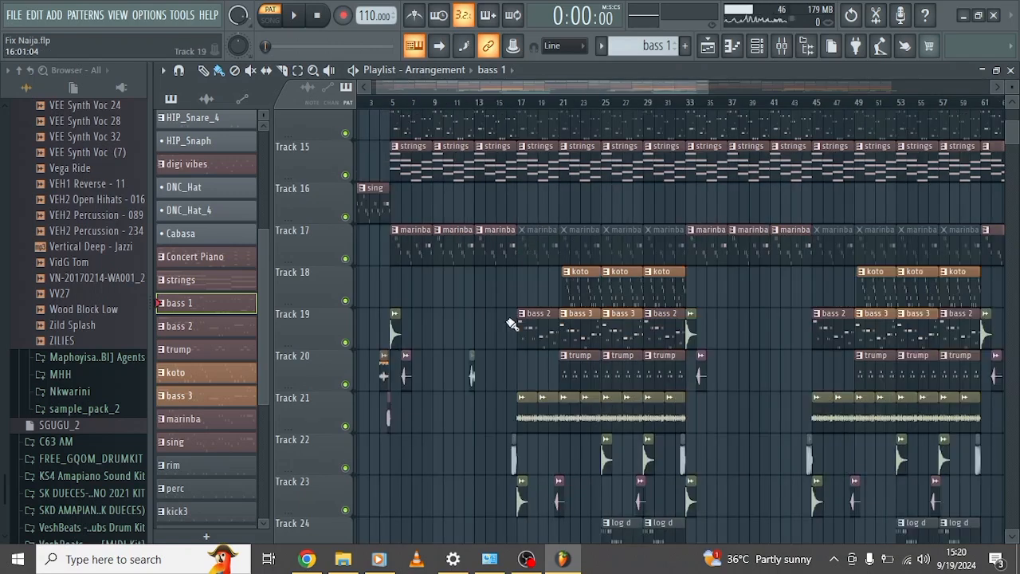
scroll(512, 325, down, 4)
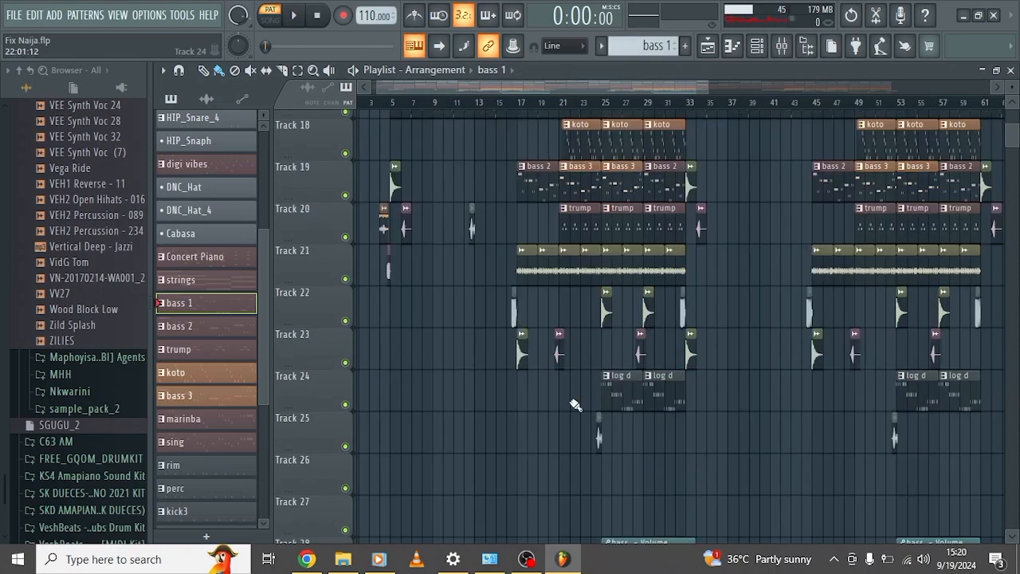
double_click(620, 393)
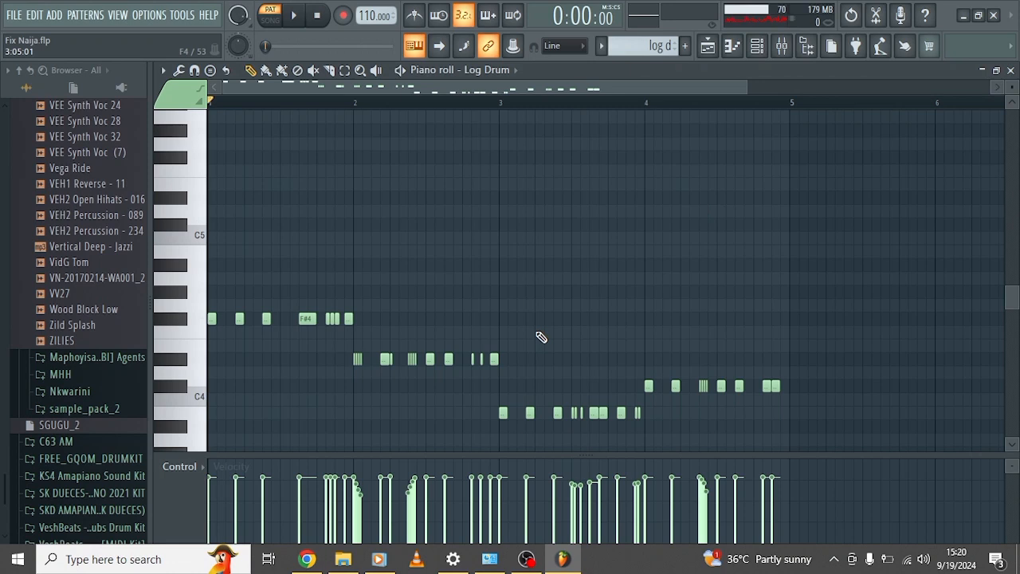
scroll(540, 338, down, 3)
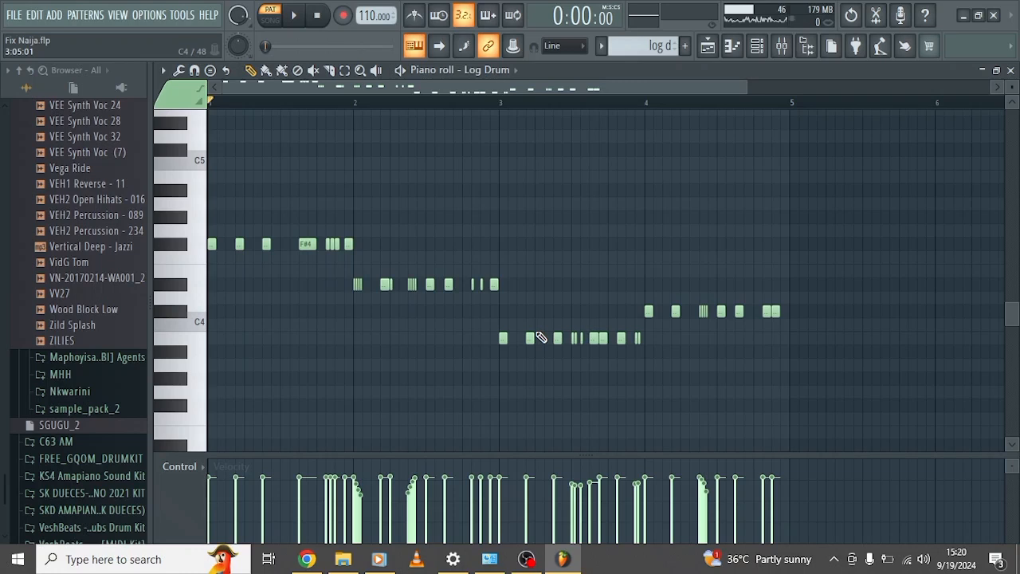
Locate the Log Drum channel in the channel rack, and audition the log d pattern in its piano roll.
click(761, 46)
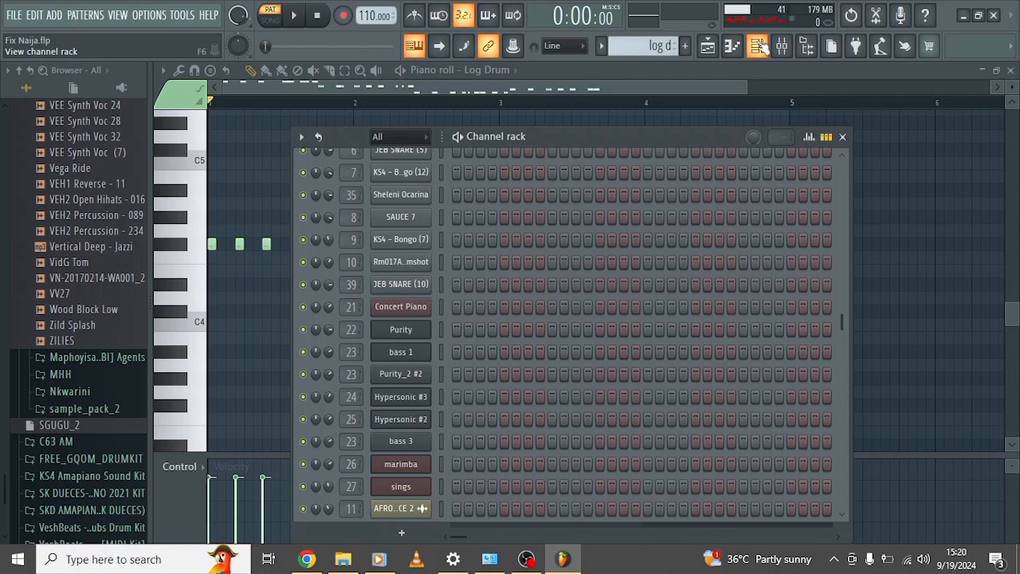
scroll(414, 478, down, 4)
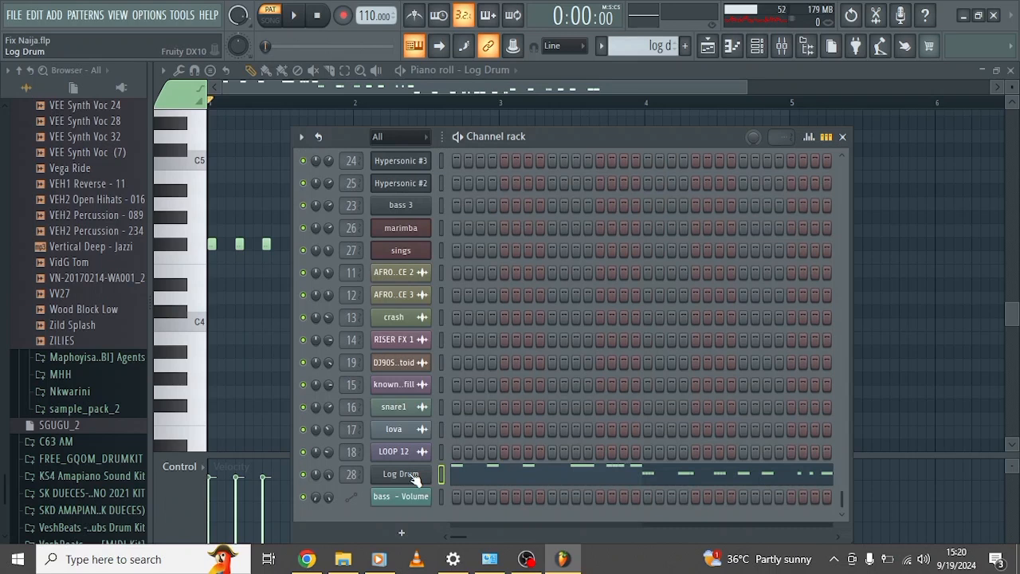
click(558, 94)
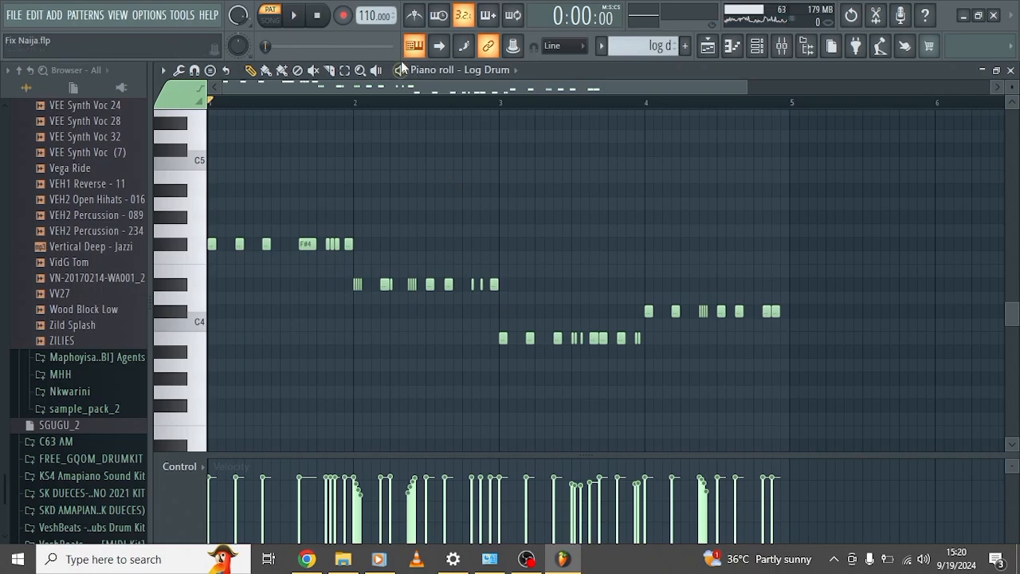
key(space)
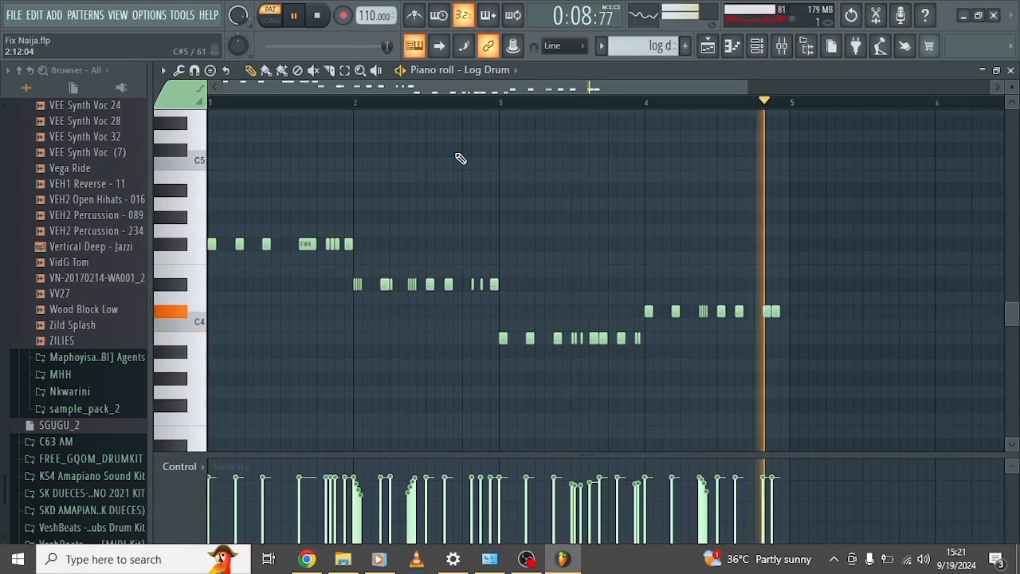
key(space)
Return to the playlist, inspect the DJ90SBEAT_Robotoid sample from Track 20, and close its settings with playback reset to the start.
click(710, 48)
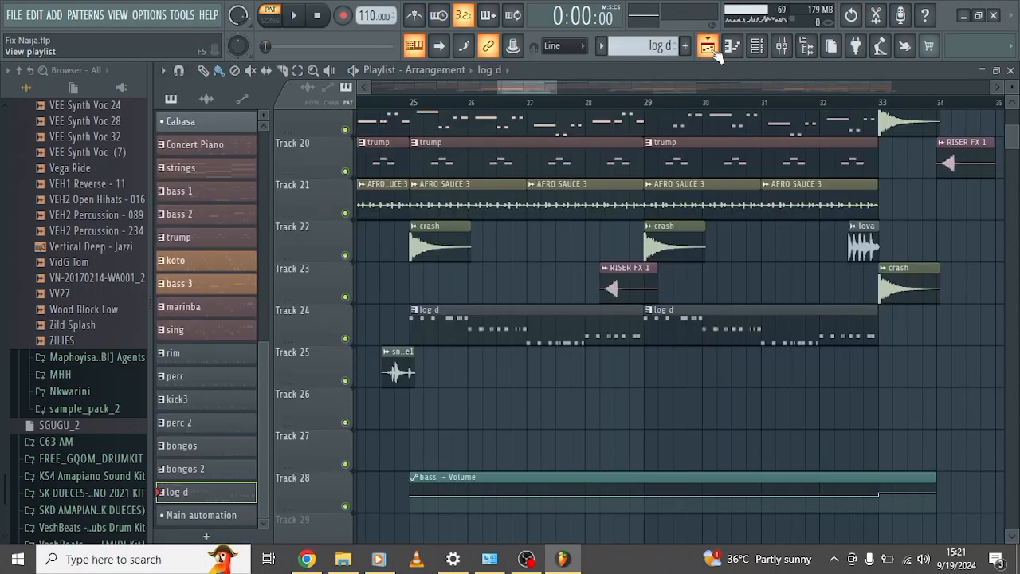
scroll(594, 297, down, 5)
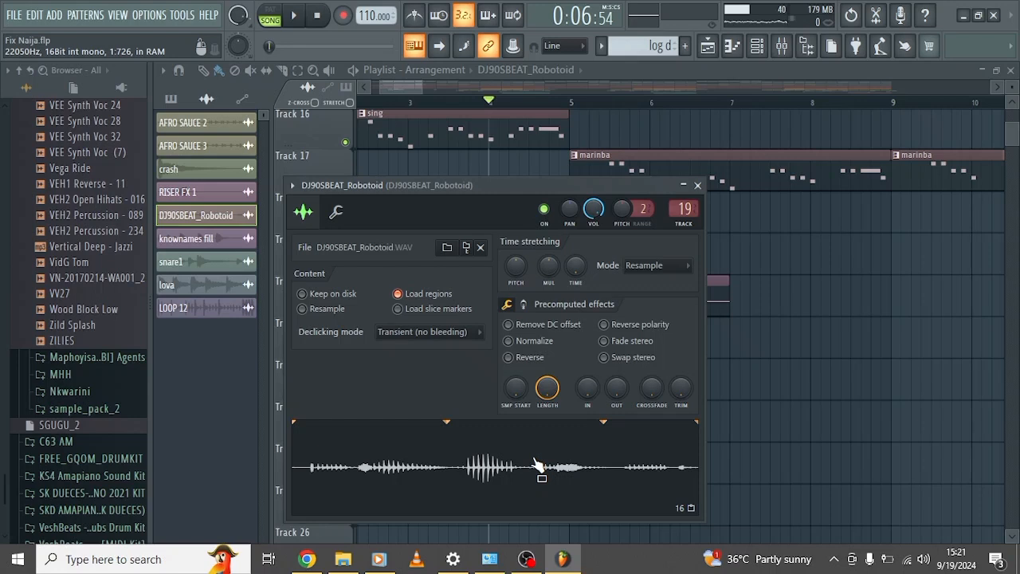
key(Escape)
click(323, 16)
Show the whole song arrangement in the playlist, play it in song mode from the beginning while reviewing the tracks, and stop playback.
scroll(486, 299, down, 3)
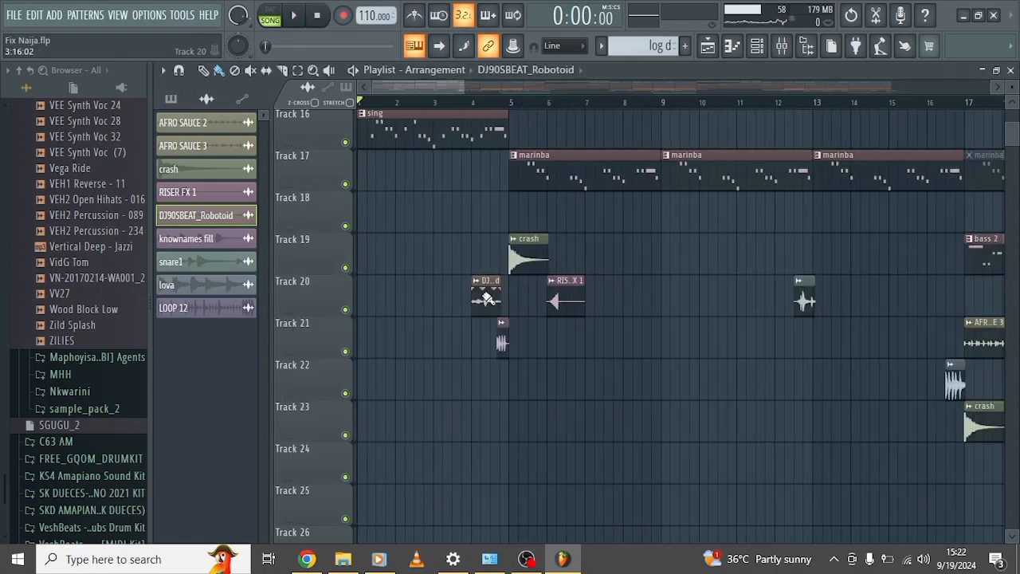
scroll(487, 299, down, 6)
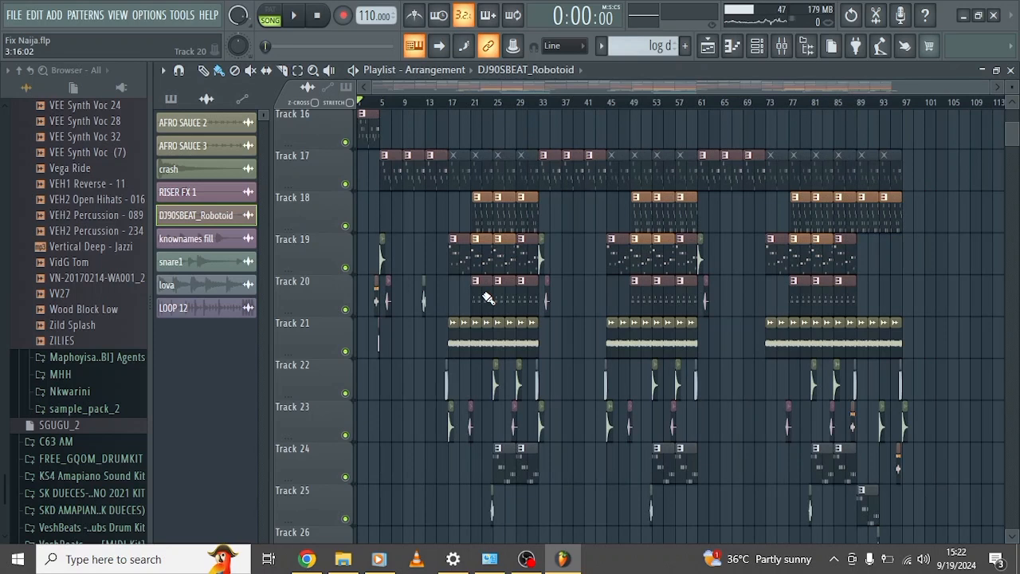
scroll(488, 298, up, 4)
scroll(488, 298, down, 4)
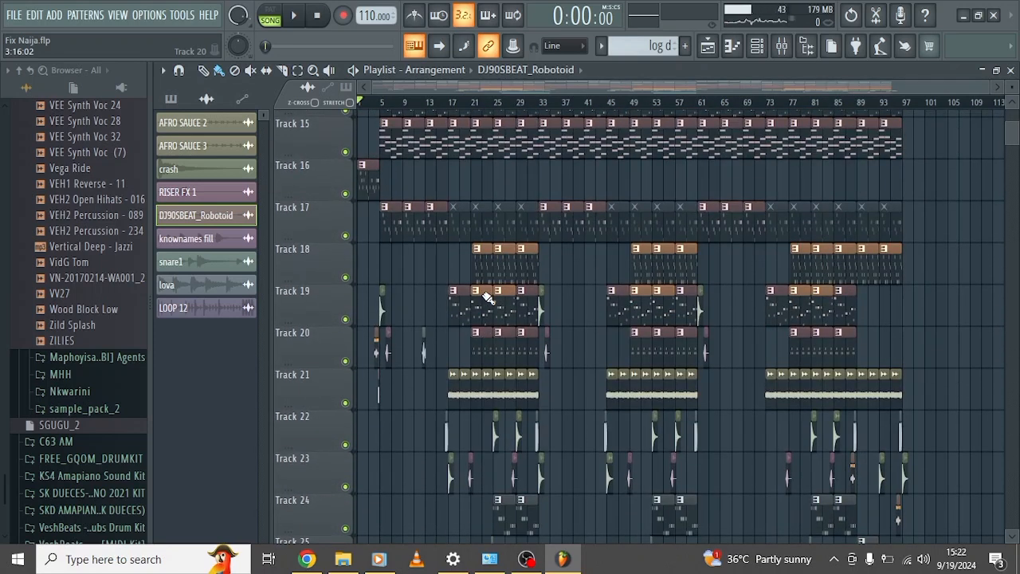
key(space)
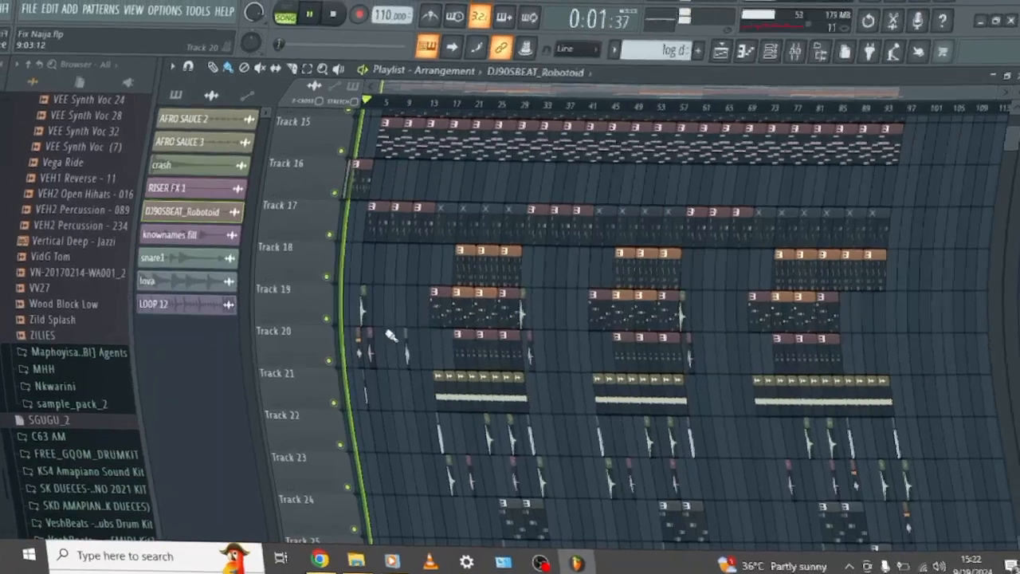
scroll(400, 338, down, 1)
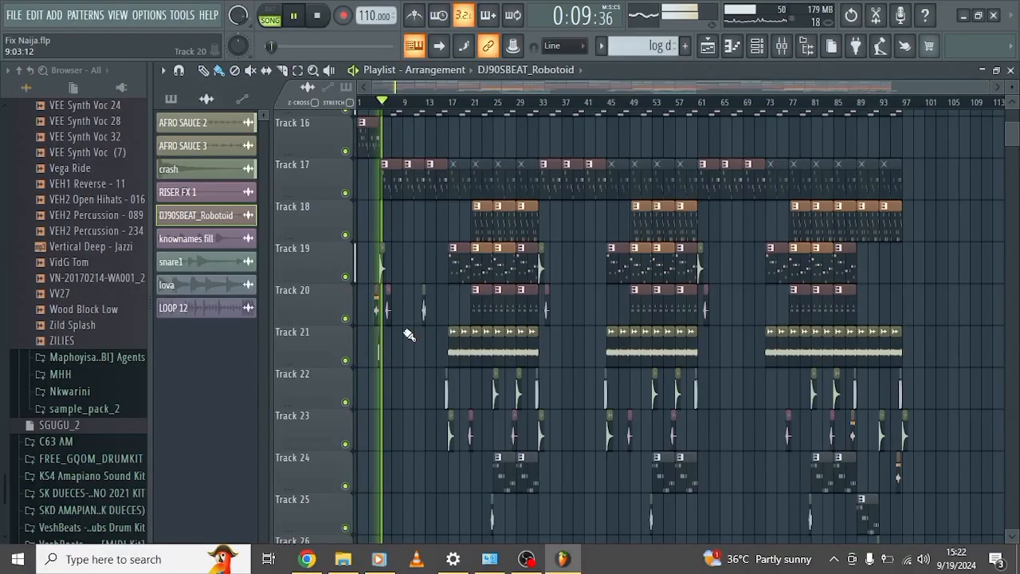
scroll(409, 335, up, 3)
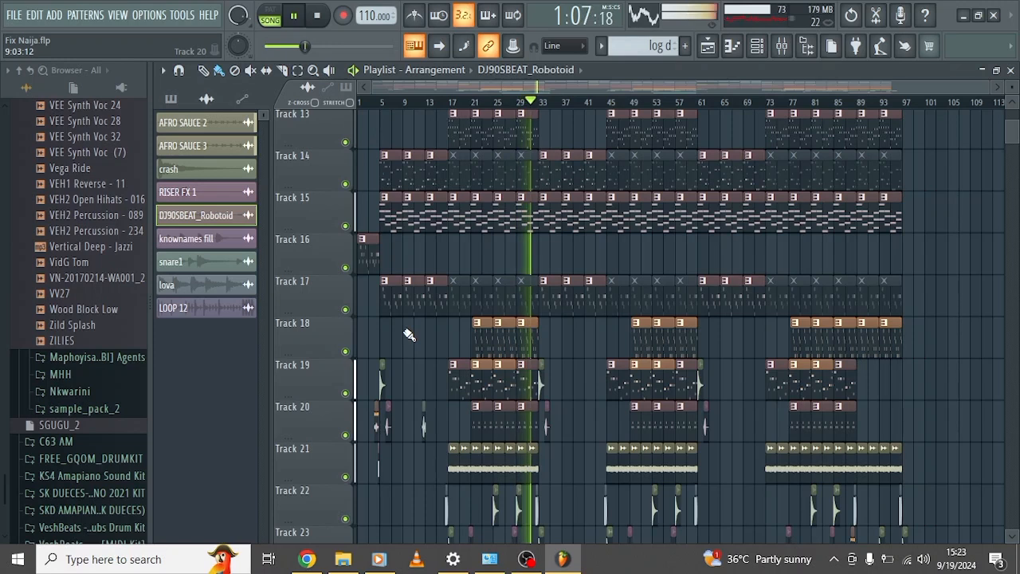
key(space)
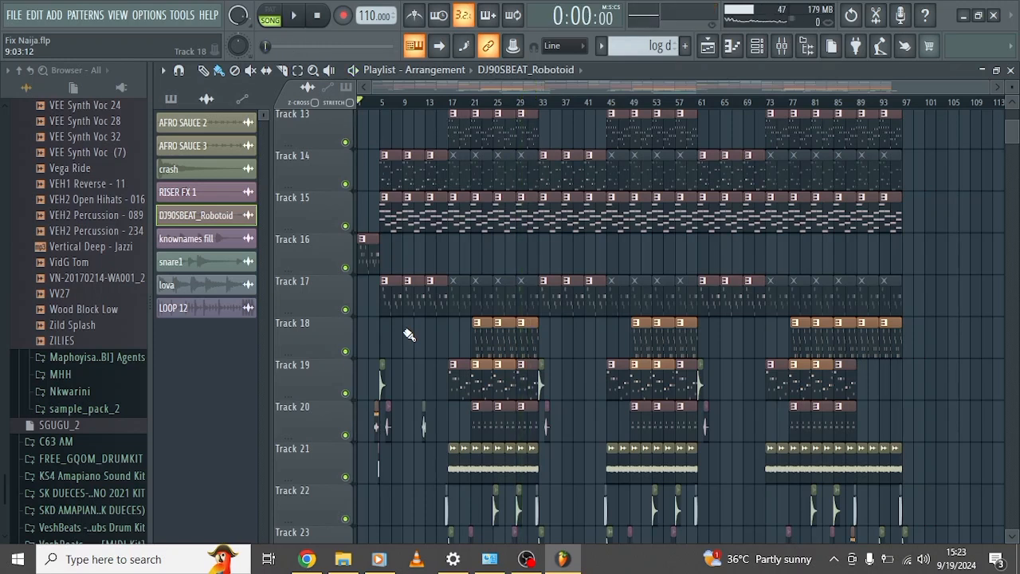